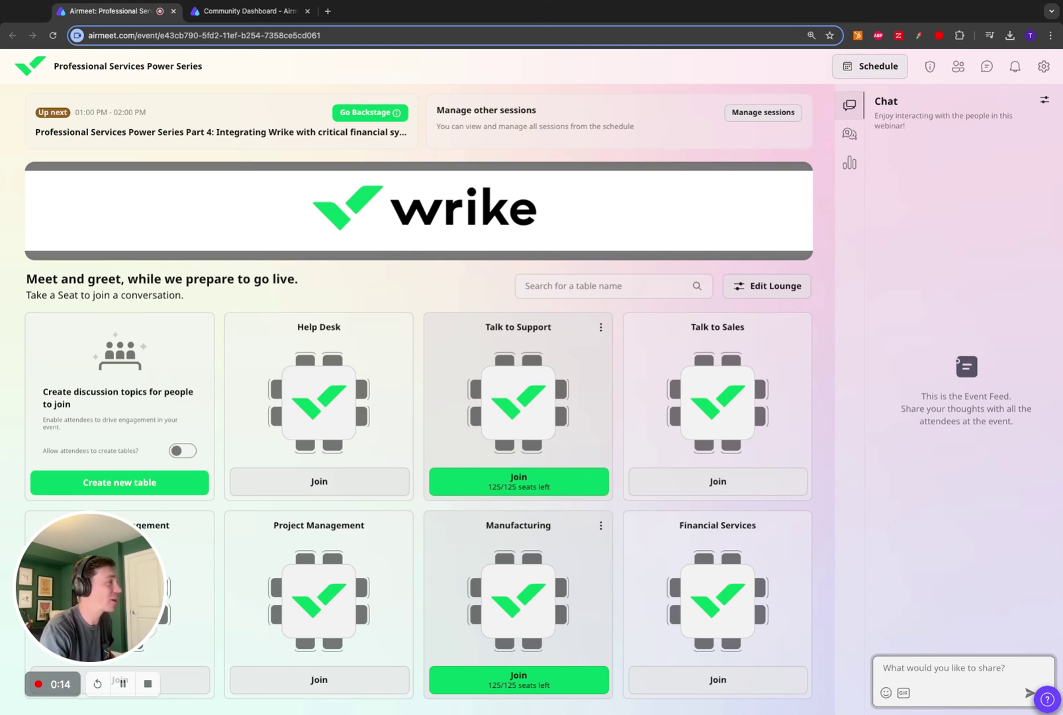
# Review the event schedule and the details of the session on integrating Wrike with critical financial systems.
pyautogui.click(902, 73)
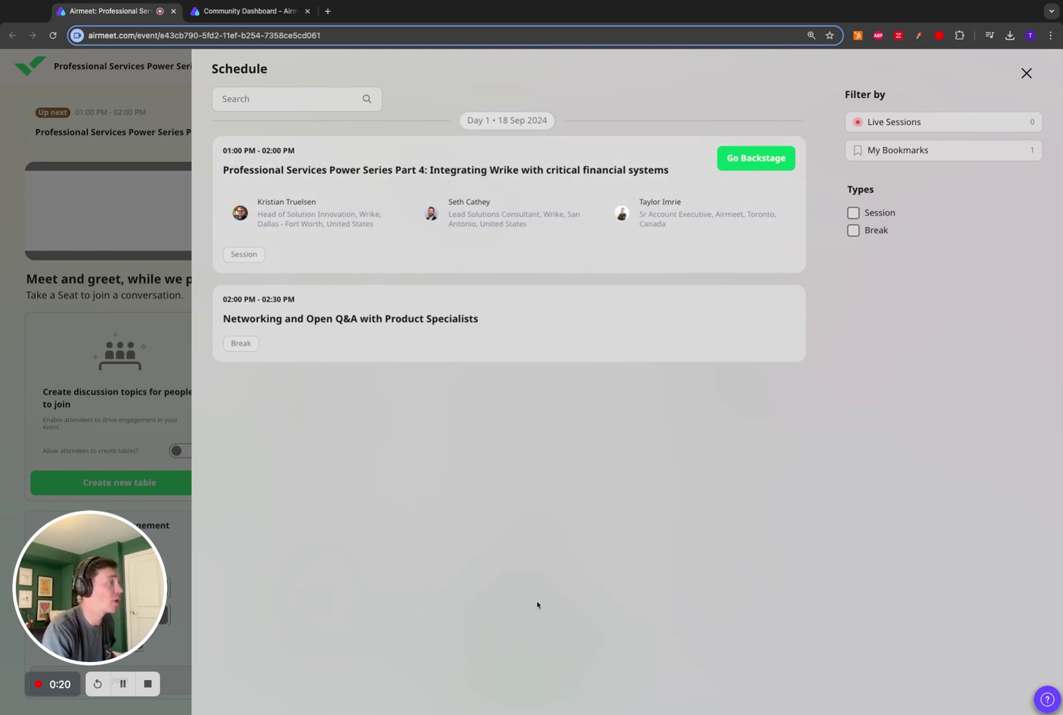
pyautogui.click(765, 255)
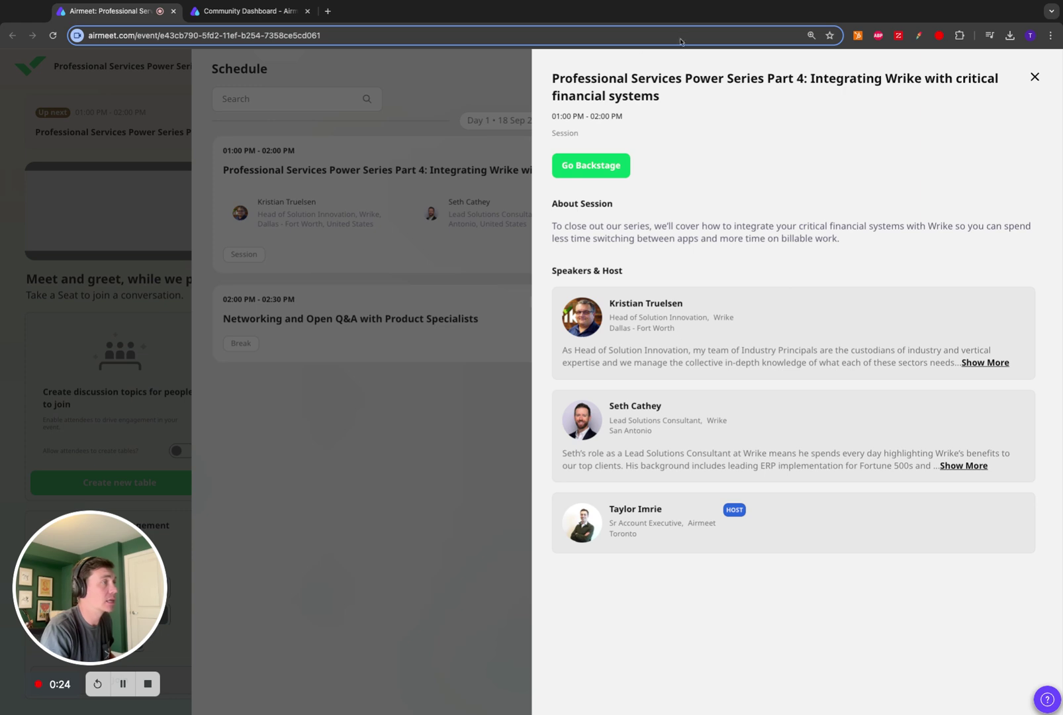
pyautogui.click(1035, 77)
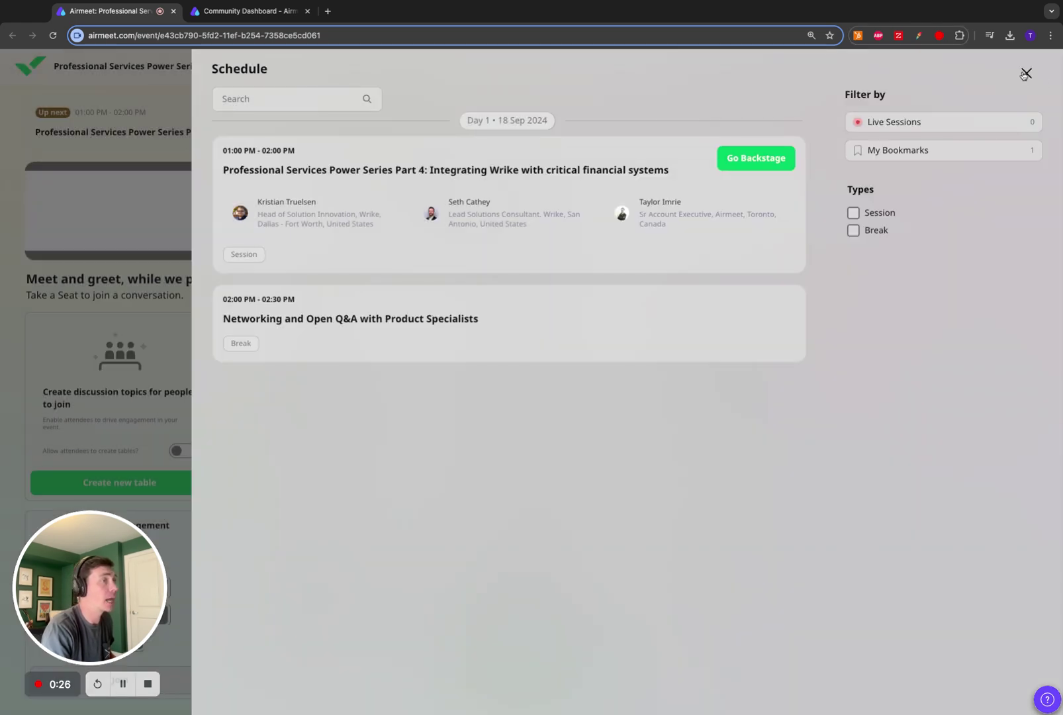
pyautogui.click(1025, 73)
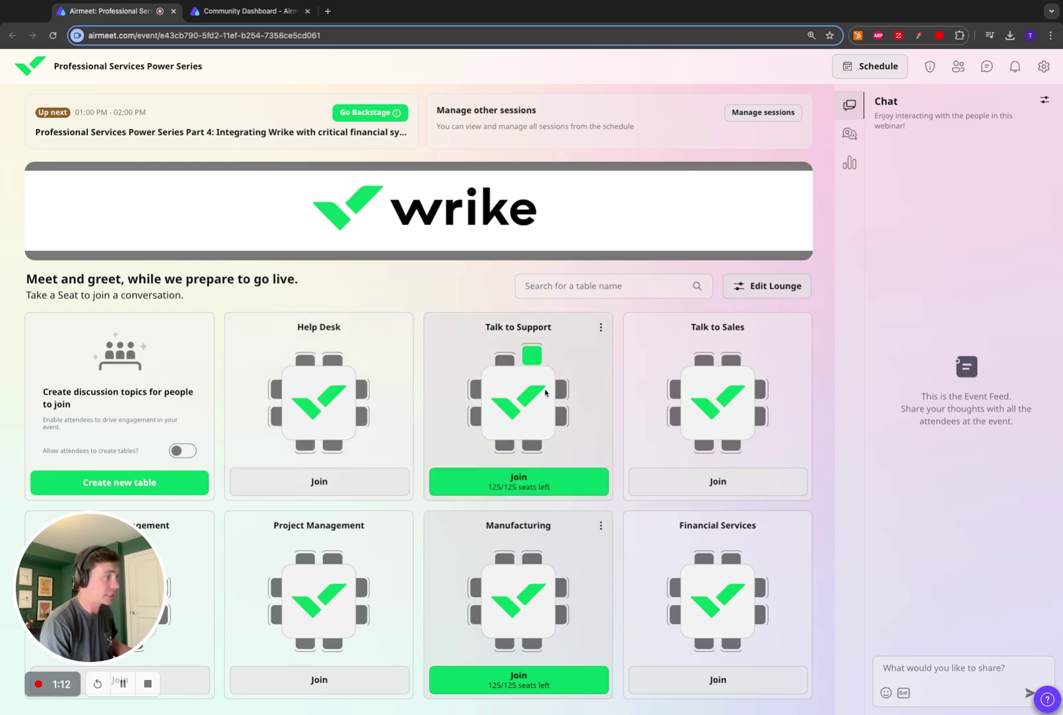
# Edit the Talk to Support lounge table, upload the Wrike logo as its image, and save it.
pyautogui.click(601, 327)
pyautogui.click(548, 351)
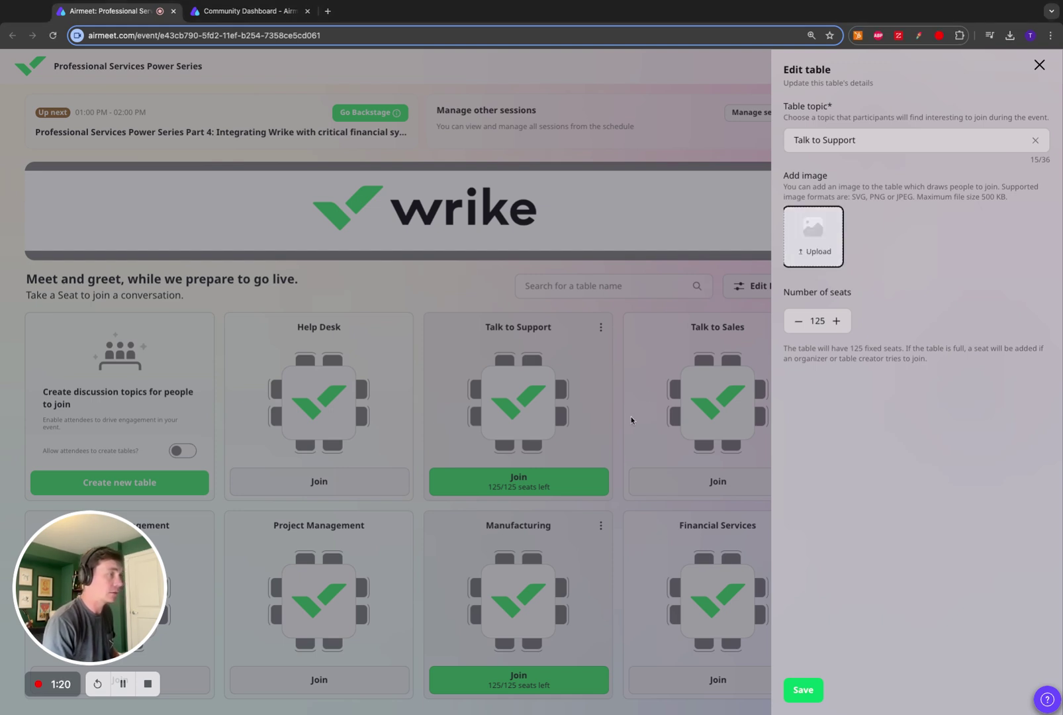
pyautogui.click(803, 690)
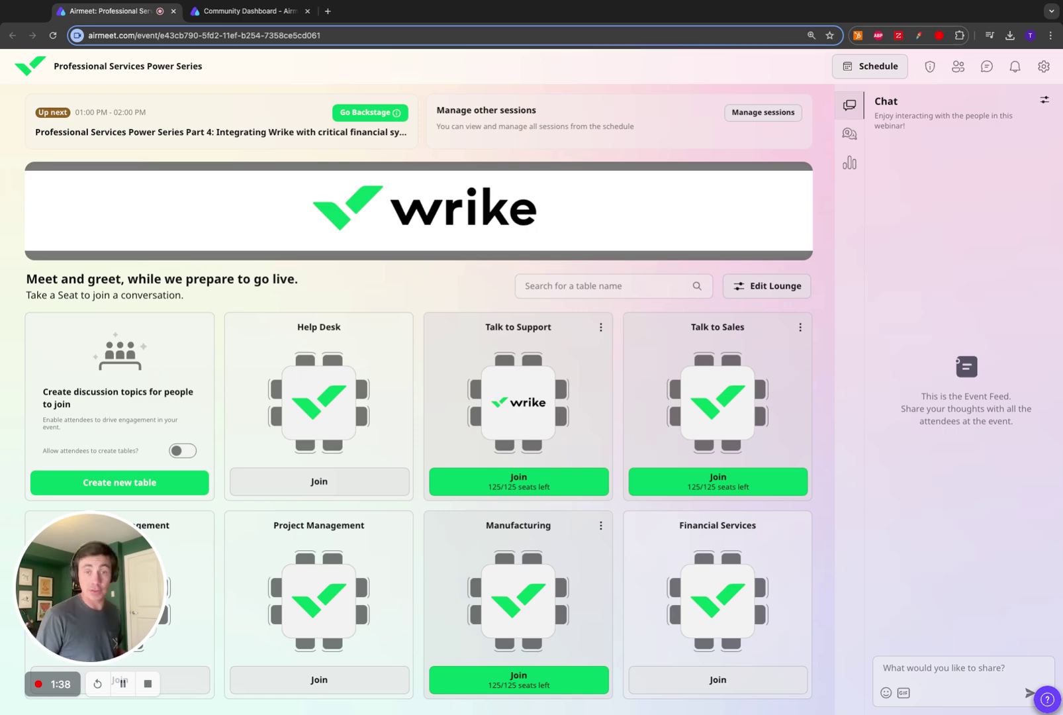
# Check the Day 1 schedule for the main session and the networking break, and return to the lounge.
pyautogui.click(887, 68)
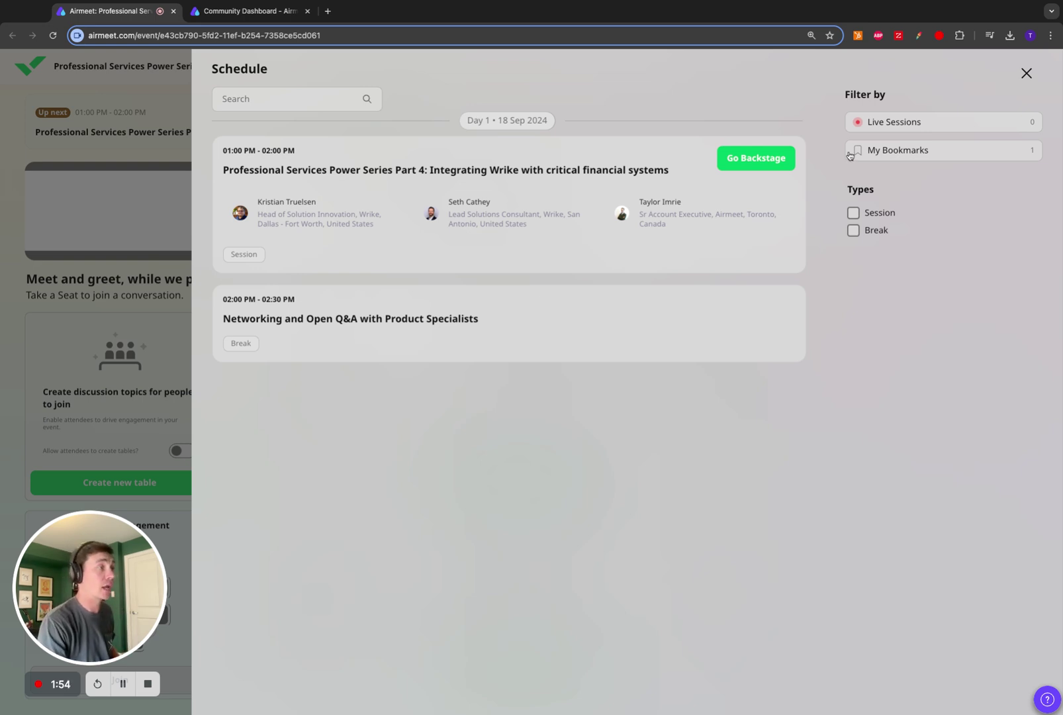
pyautogui.click(1026, 74)
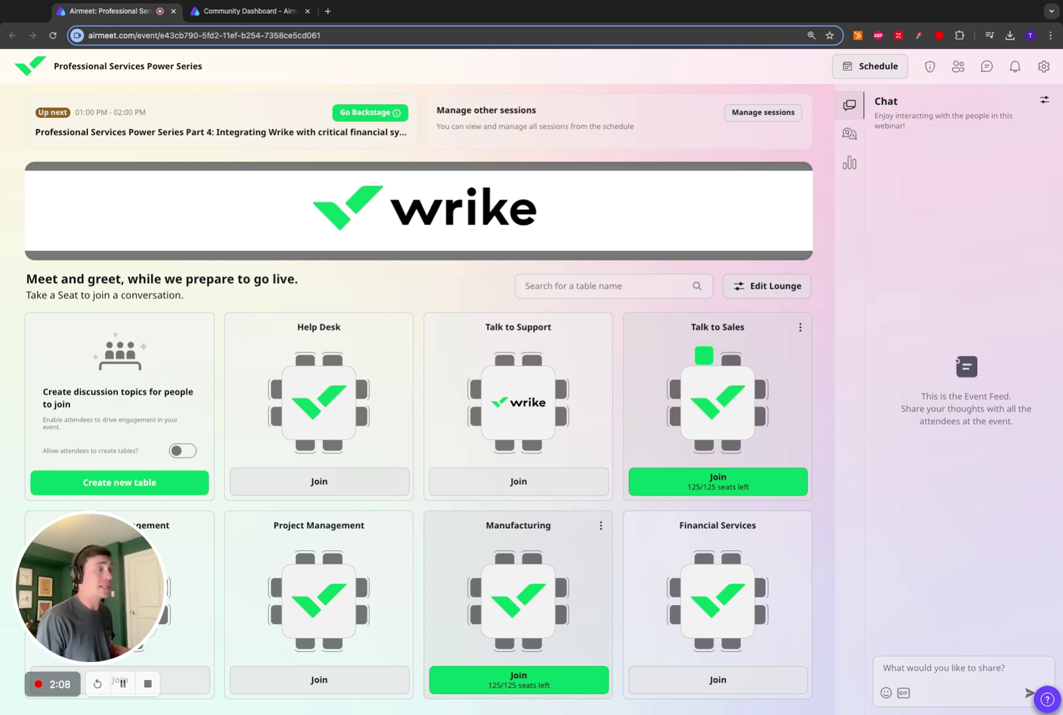
# Join the Talk to Sales lounge table with the camera on, and leave the table.
pyautogui.click(732, 447)
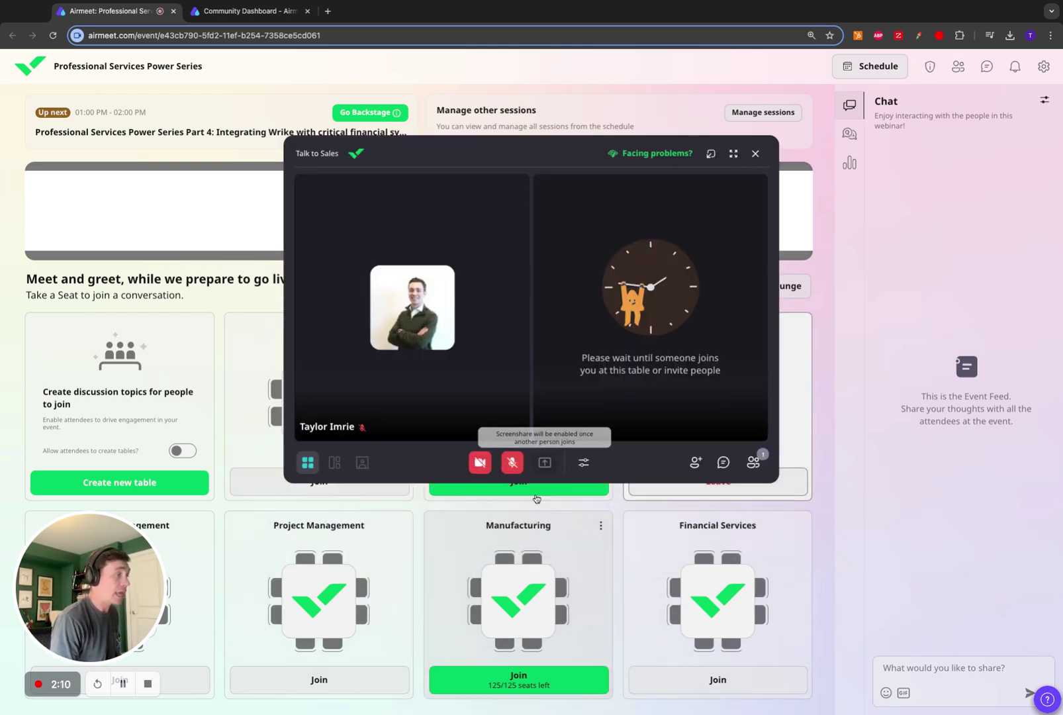
pyautogui.click(481, 463)
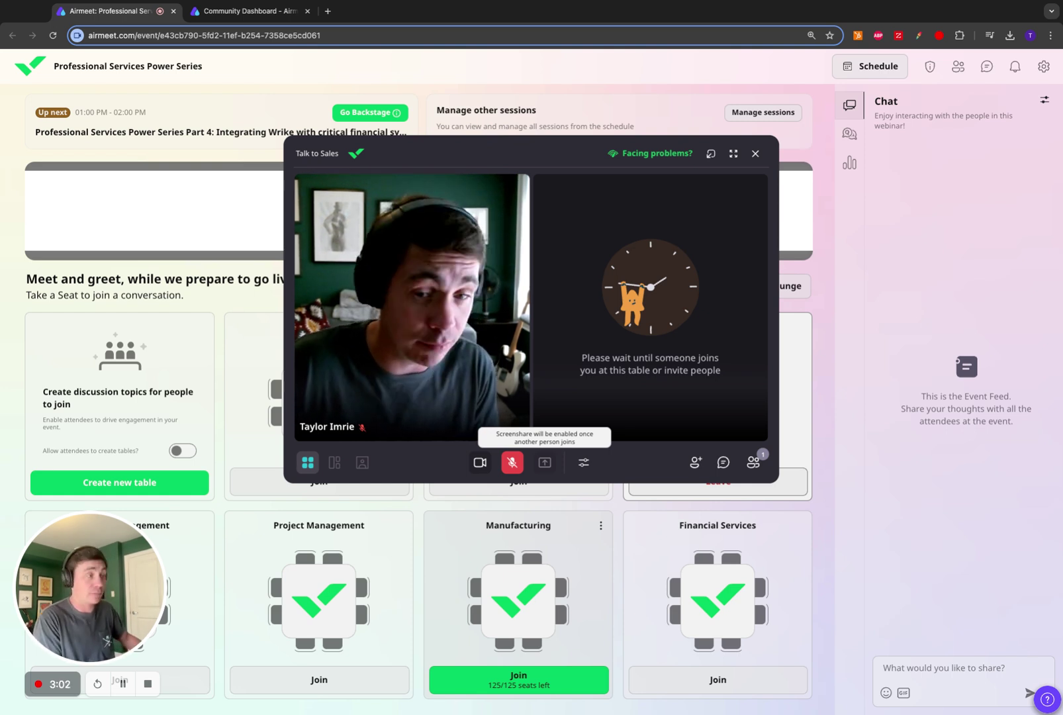
pyautogui.click(750, 154)
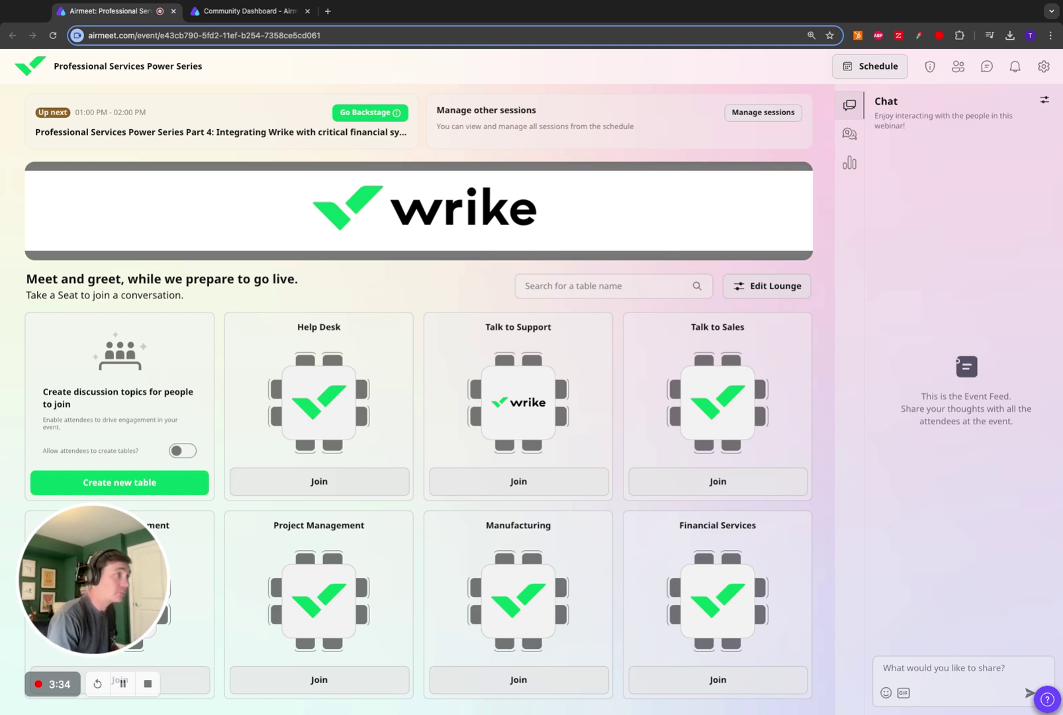
# Go backstage in the Professional Services Power Series Part 4 session from the schedule, and turn on the camera.
pyautogui.click(875, 67)
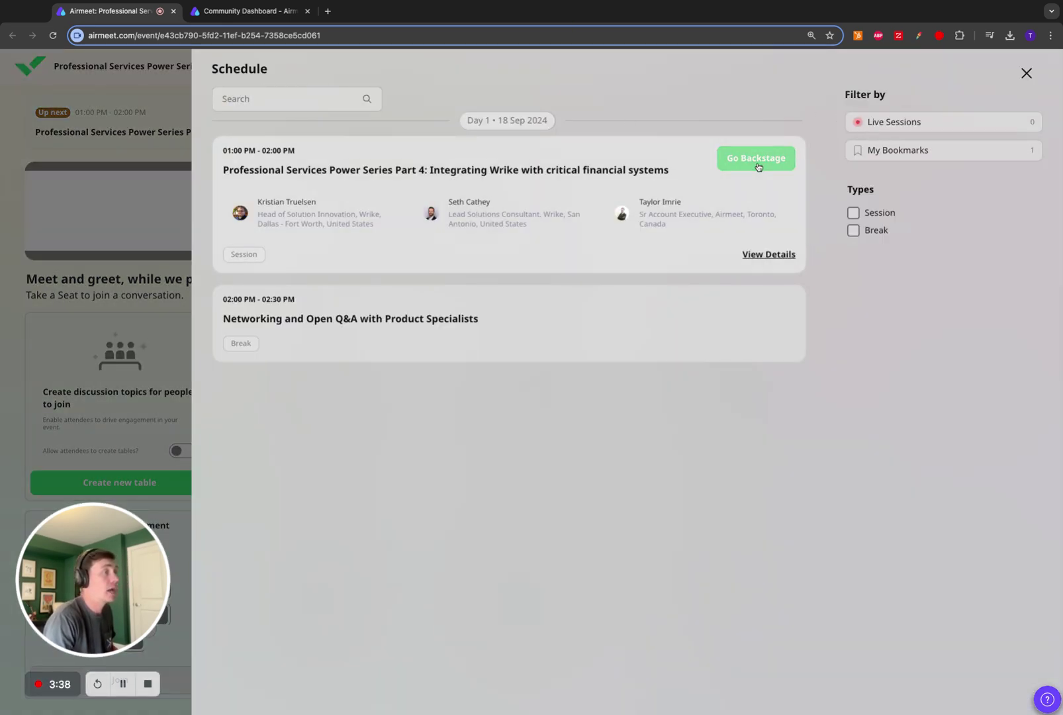
pyautogui.click(758, 165)
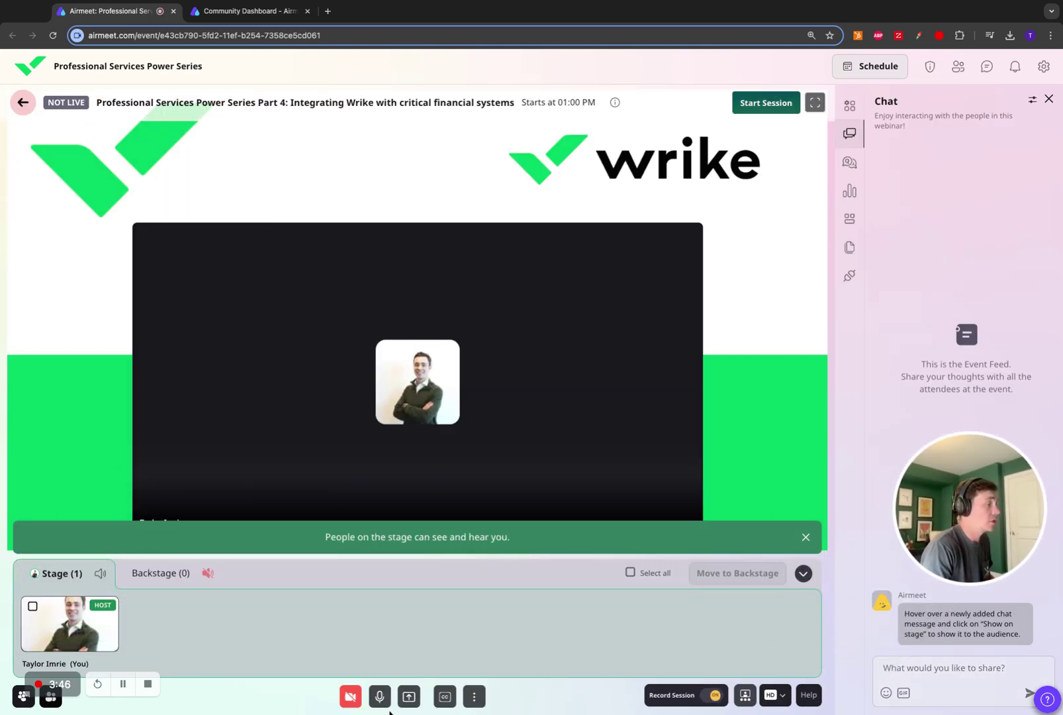
pyautogui.click(350, 701)
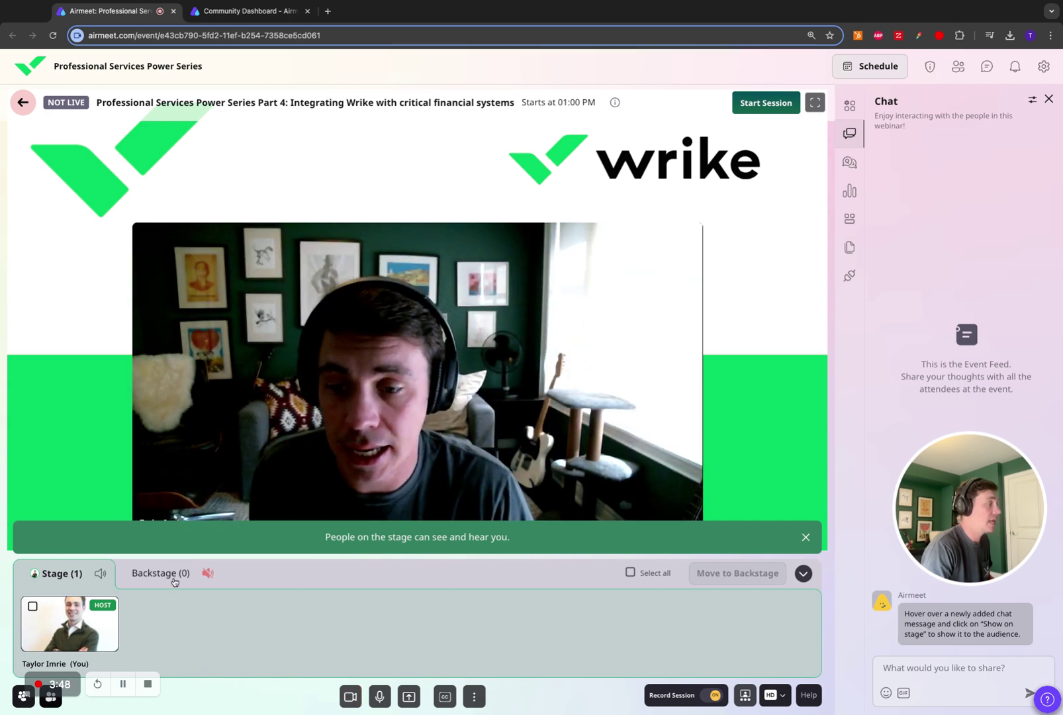
# Check which speakers are listed backstage, and start the session live.
pyautogui.click(174, 581)
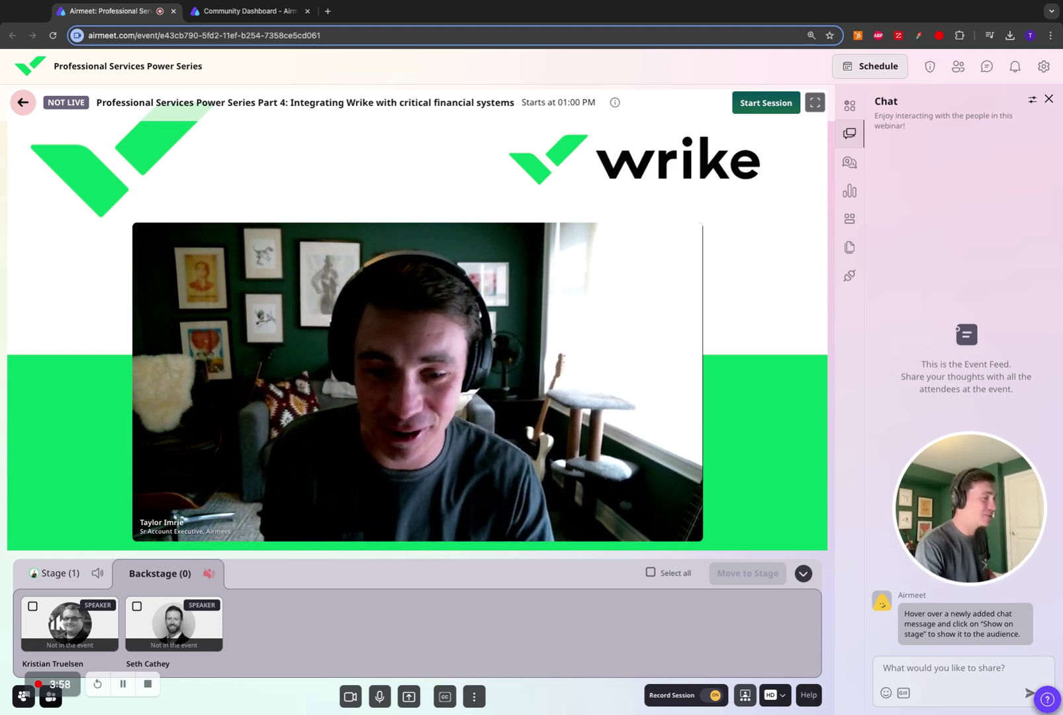
pyautogui.click(58, 574)
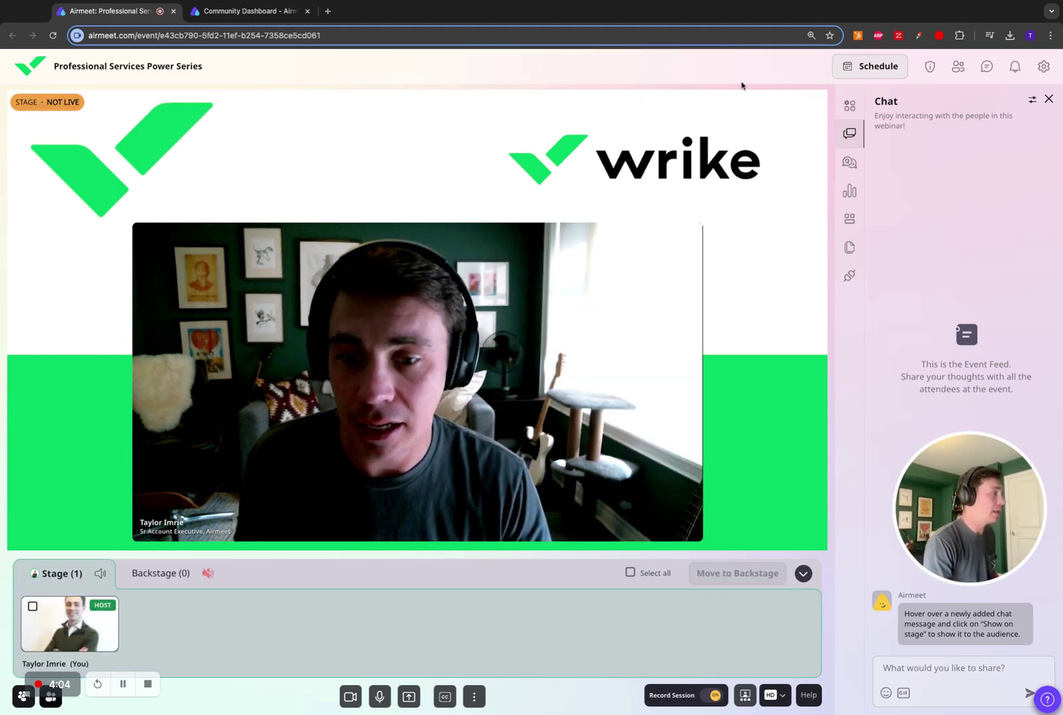
pyautogui.click(779, 112)
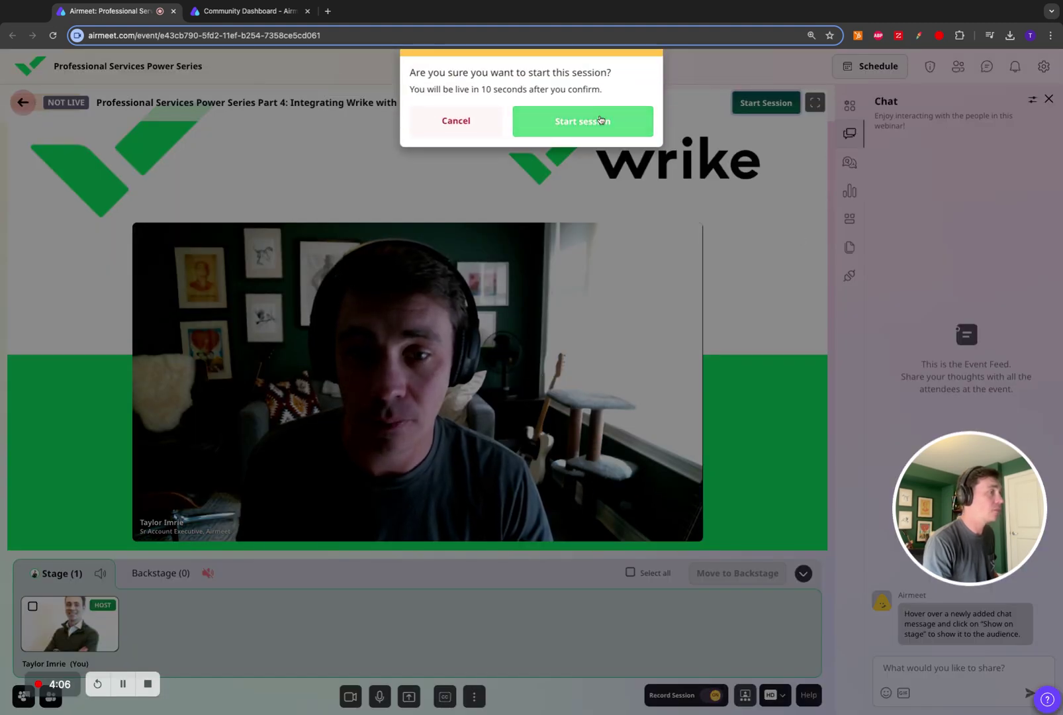
pyautogui.click(601, 120)
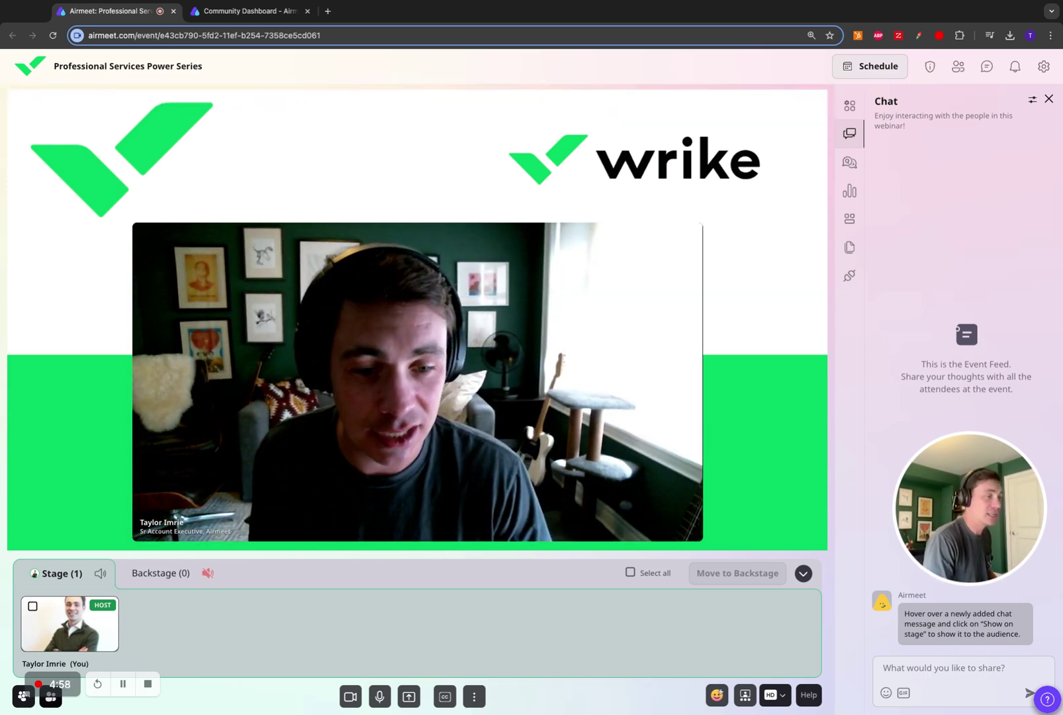
# Post a short greeting addressed to the viewer by first name in the session chat.
pyautogui.click(937, 692)
pyautogui.write('Hell')
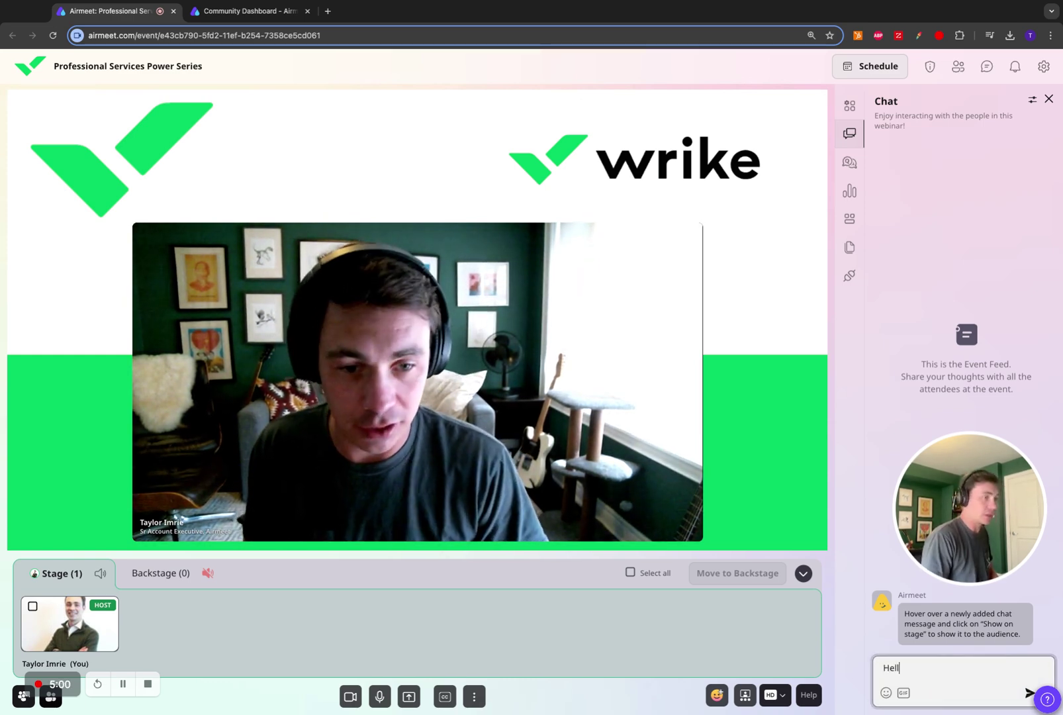
pyautogui.write('o Melissa')
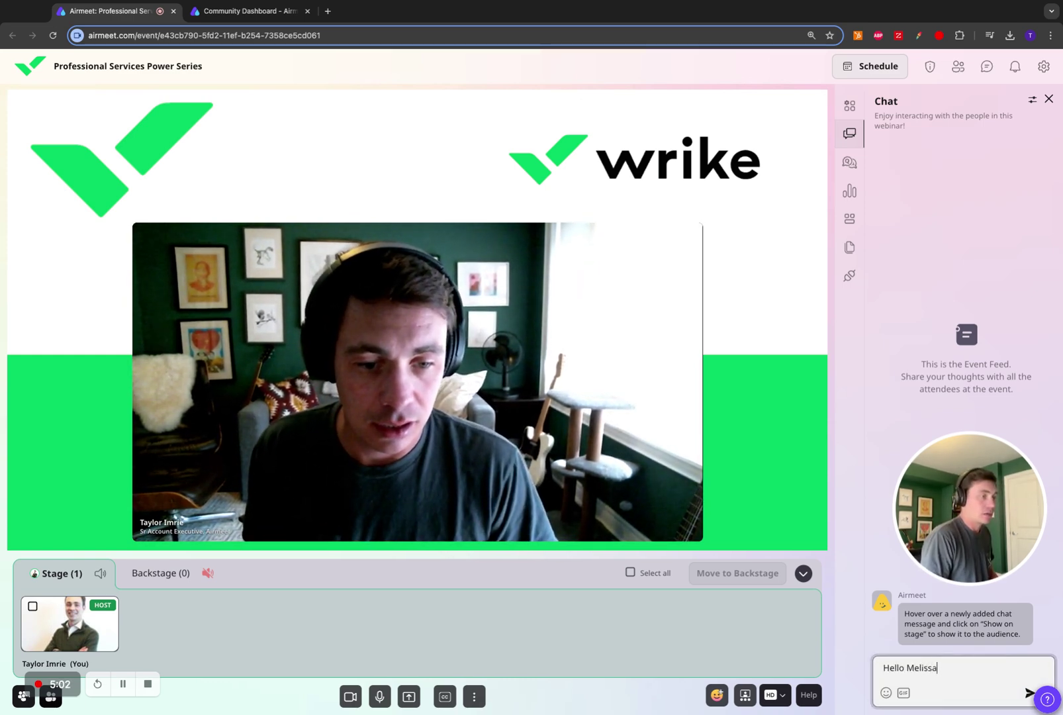
pyautogui.press('Return')
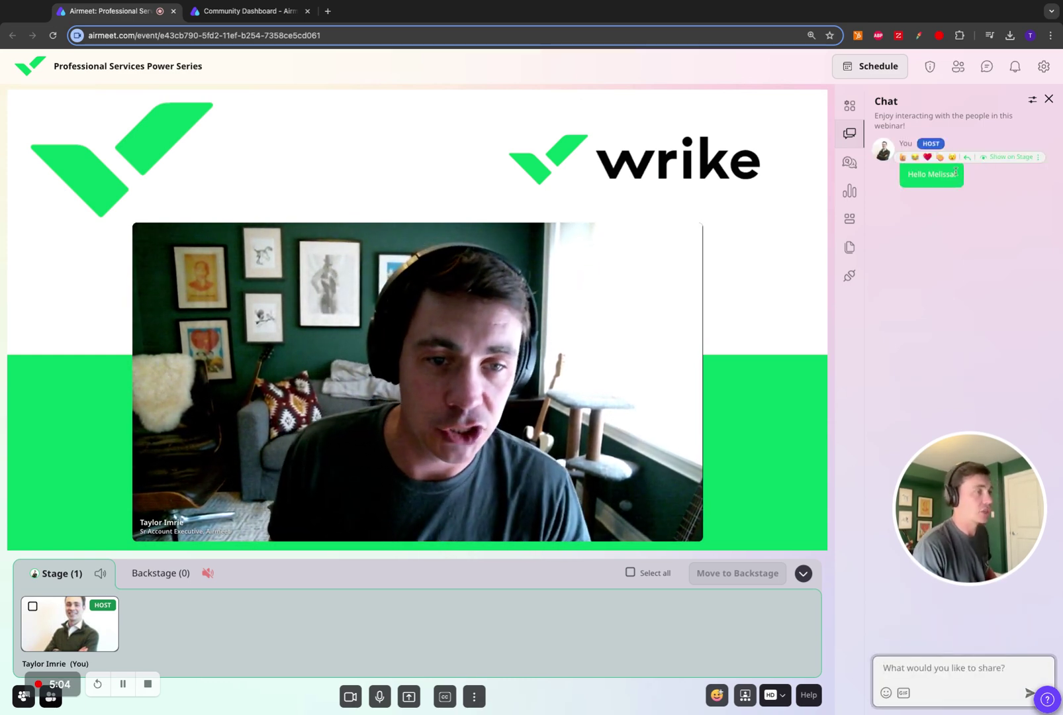
# React to the chat greeting with a heart, and show it briefly on stage before dismissing it.
pyautogui.click(926, 158)
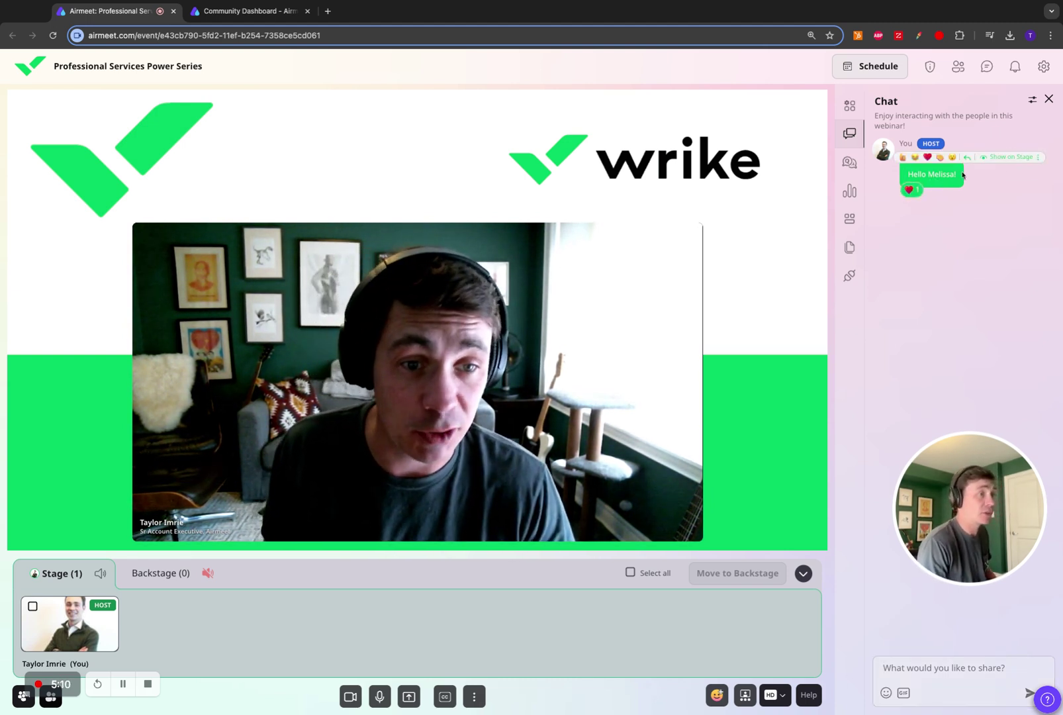
pyautogui.click(1016, 159)
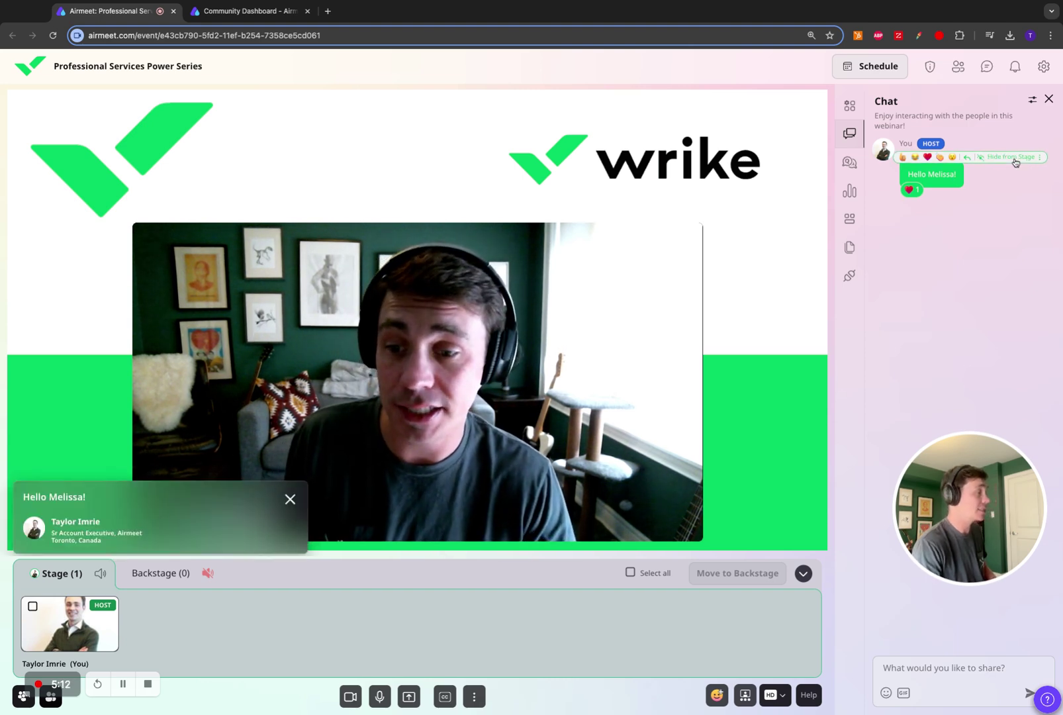
pyautogui.click(290, 499)
# Post the same greeting as a question in the session's Q&A.
pyautogui.click(845, 163)
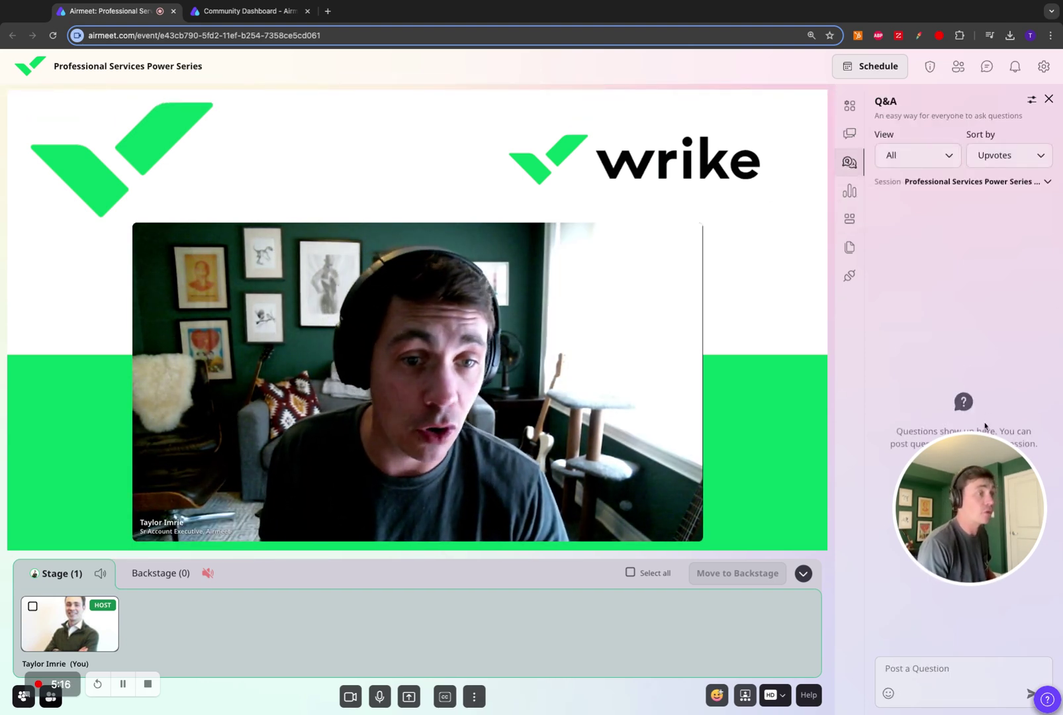
pyautogui.click(897, 672)
pyautogui.write('He')
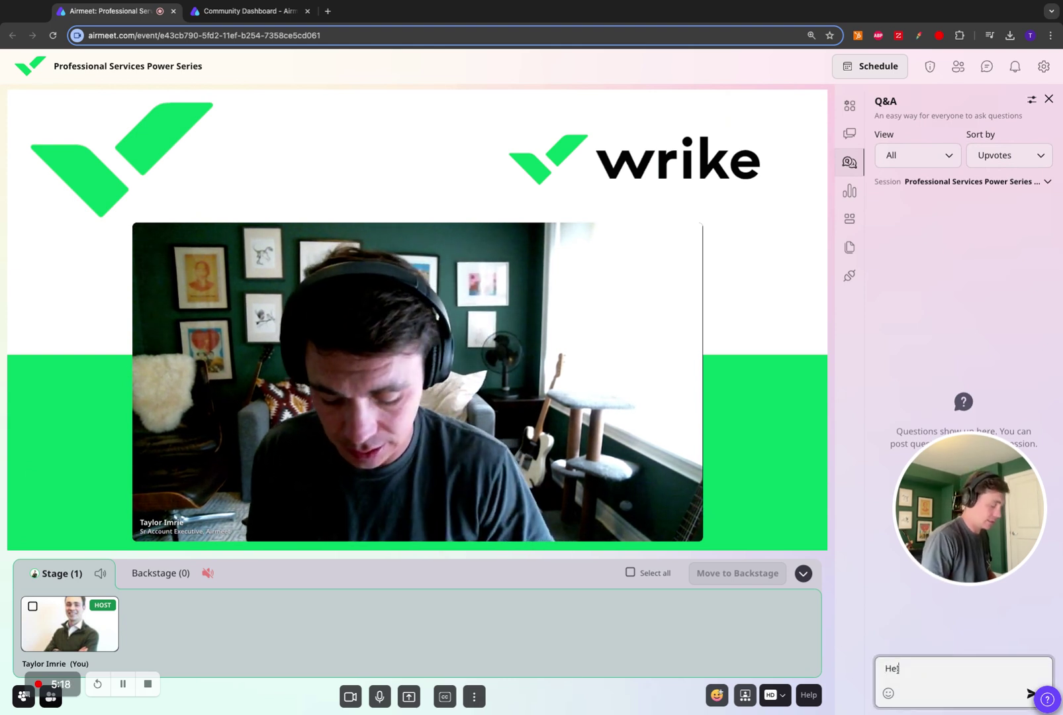
pyautogui.write('llo Melissa!')
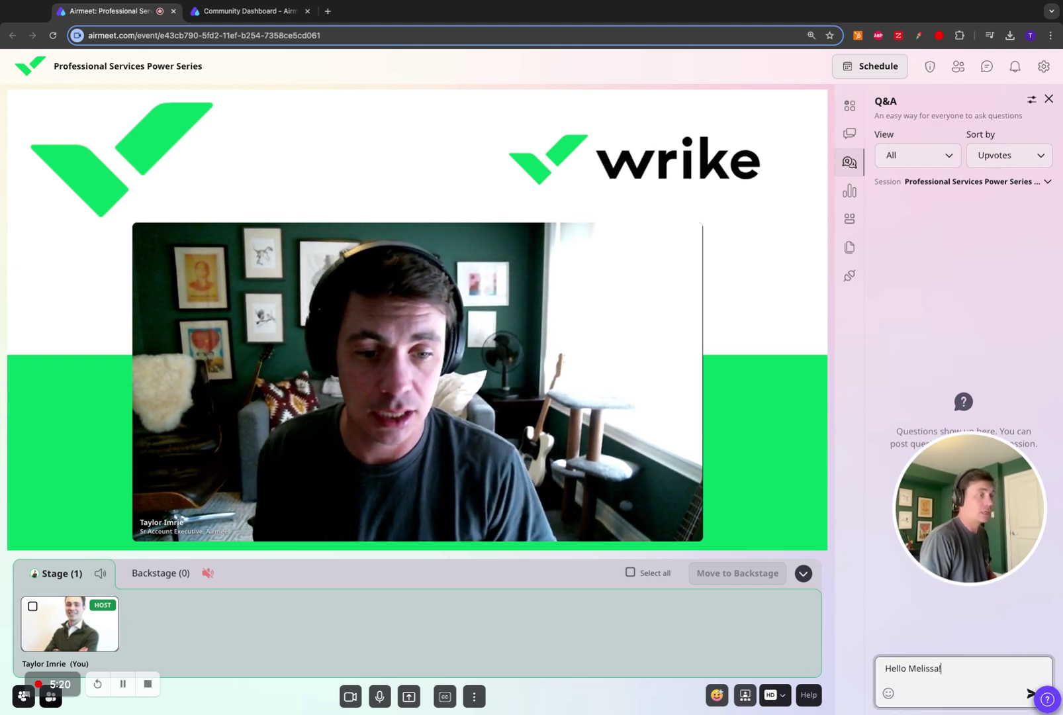
pyautogui.press('Return')
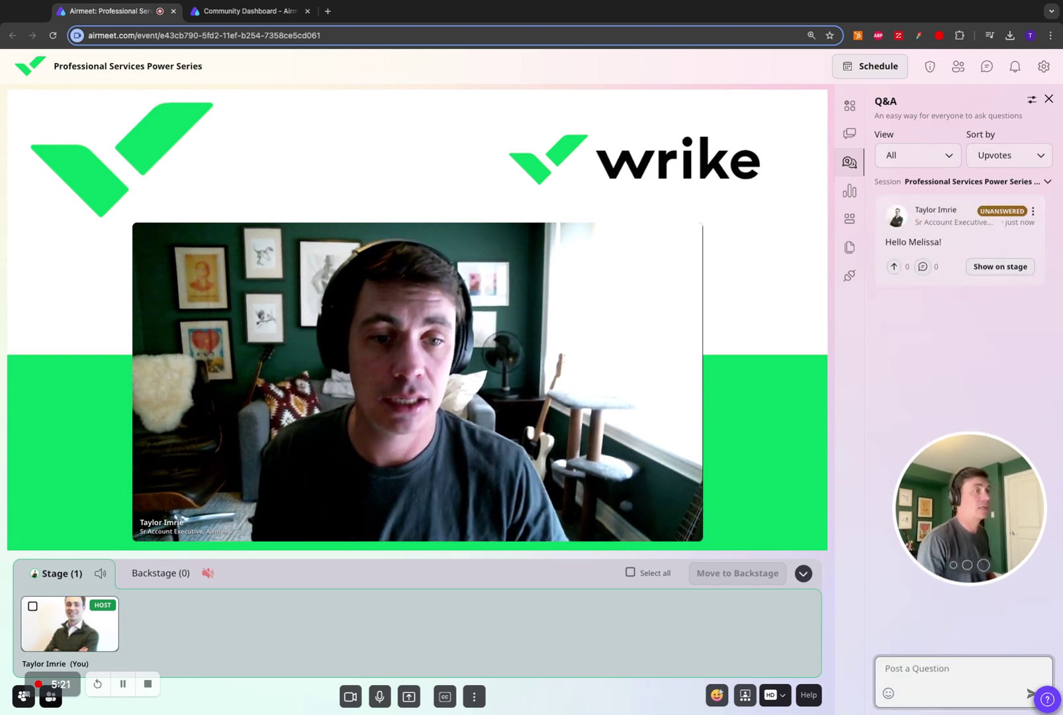
# Upvote the posted Q&A question and show it on stage.
pyautogui.click(894, 266)
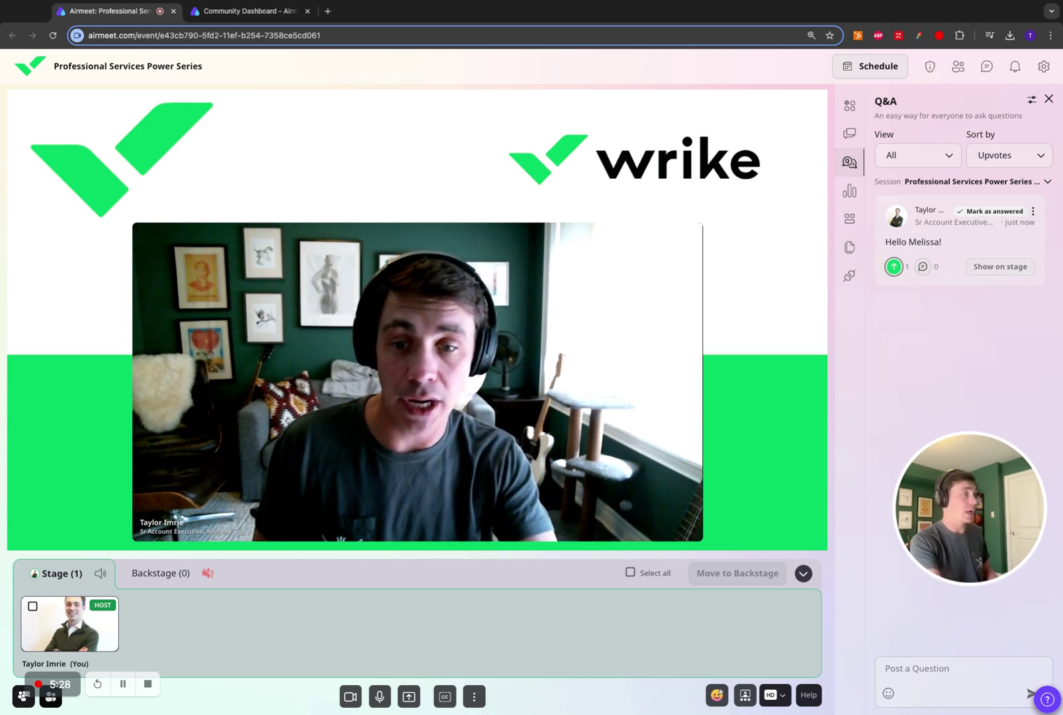
pyautogui.click(1001, 266)
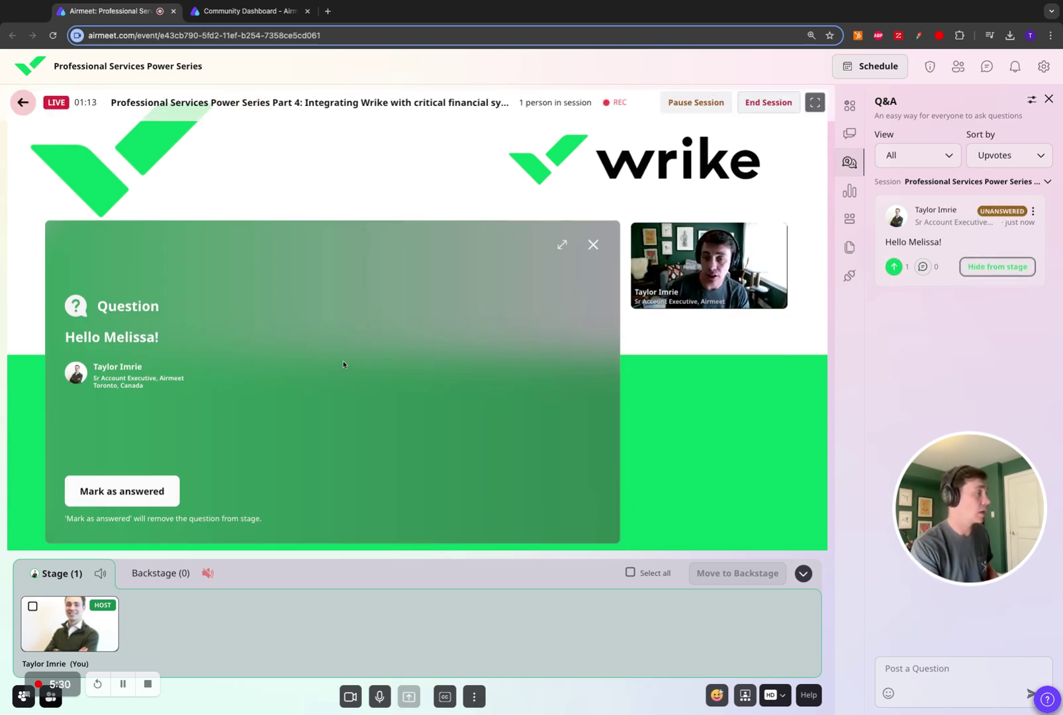
# Try the Split and Picture-in-Picture stage layouts, and set the layout to Side Bar.
pyautogui.click(745, 694)
pyautogui.click(754, 659)
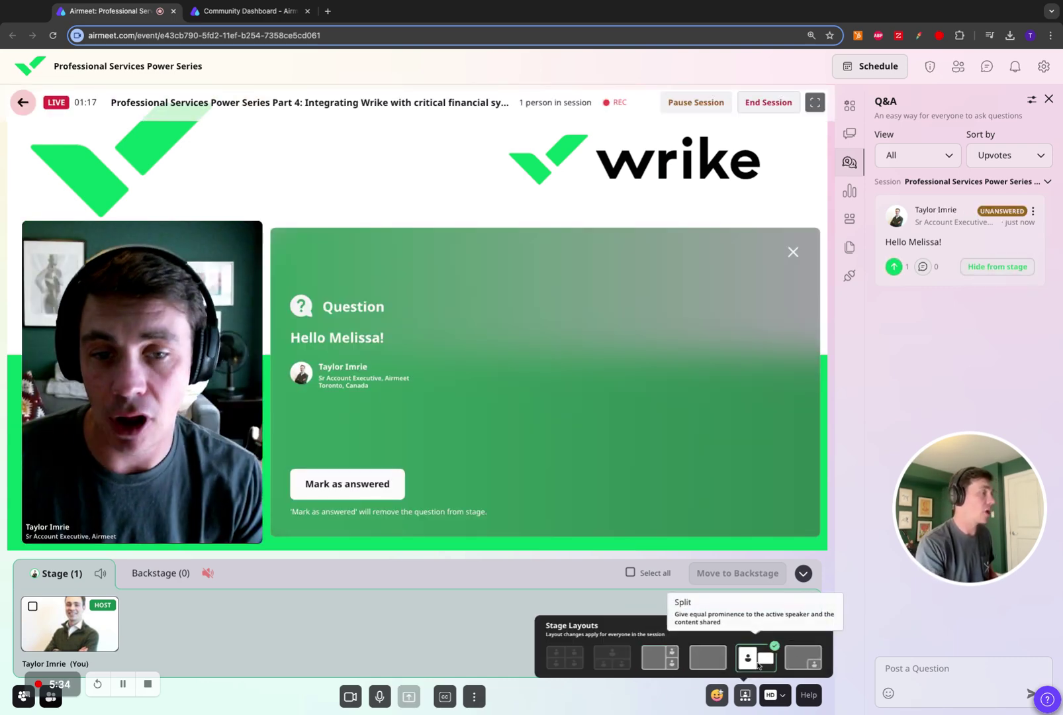
pyautogui.click(814, 663)
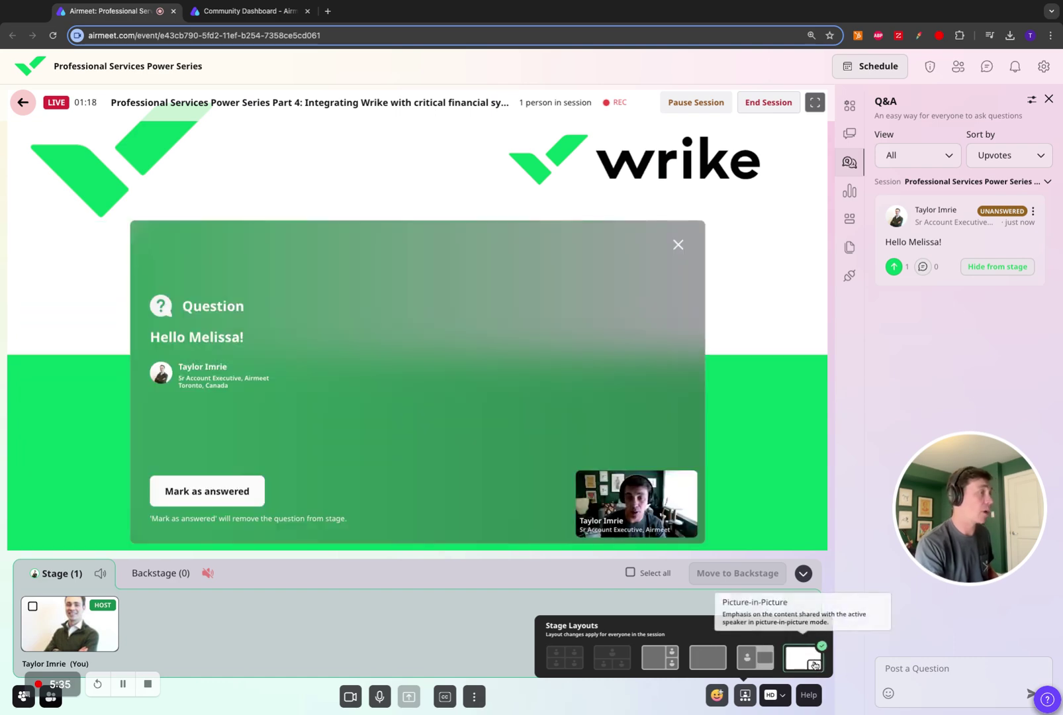
pyautogui.click(755, 657)
pyautogui.click(672, 664)
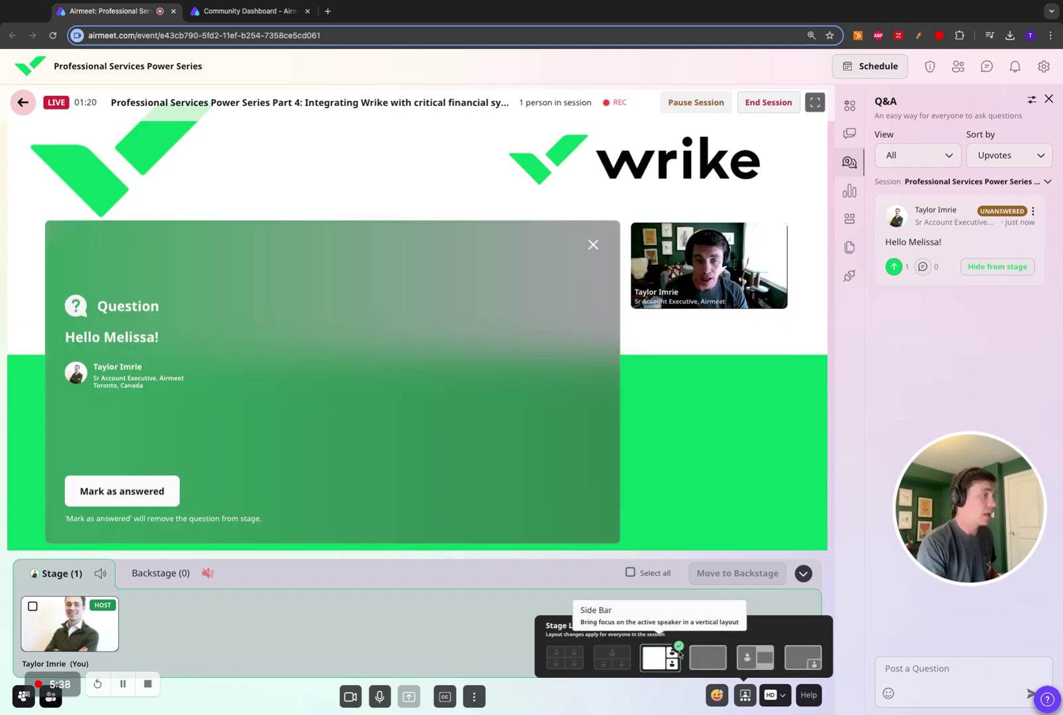
# View the session's Polls, Breakout Rooms and Resources sections.
pyautogui.click(849, 191)
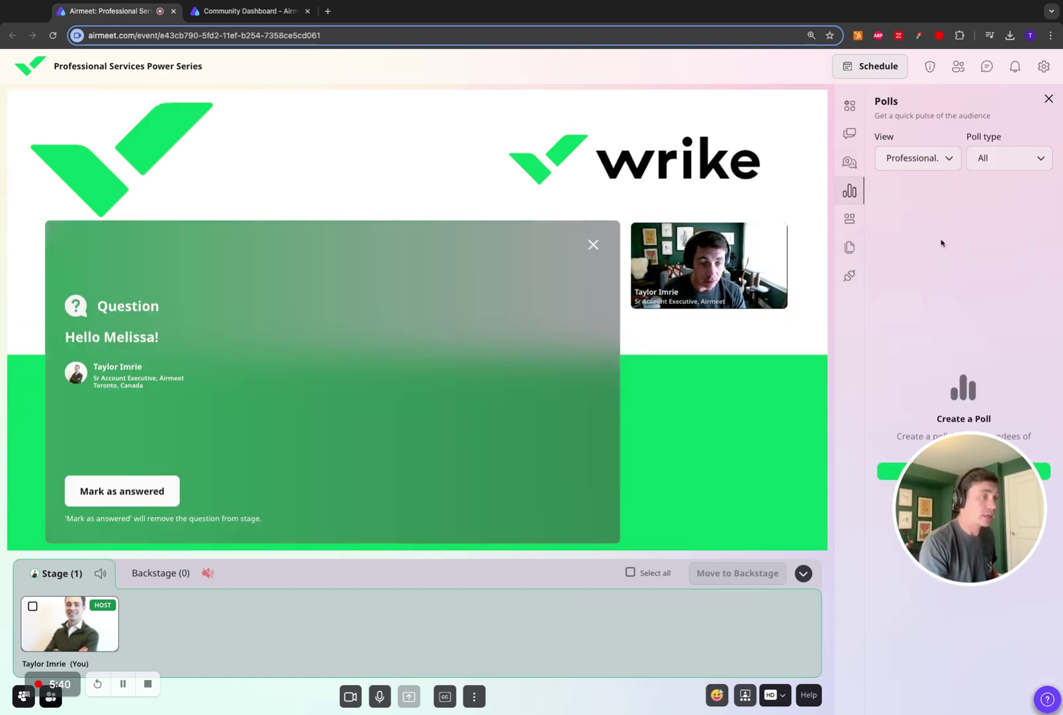
pyautogui.click(850, 218)
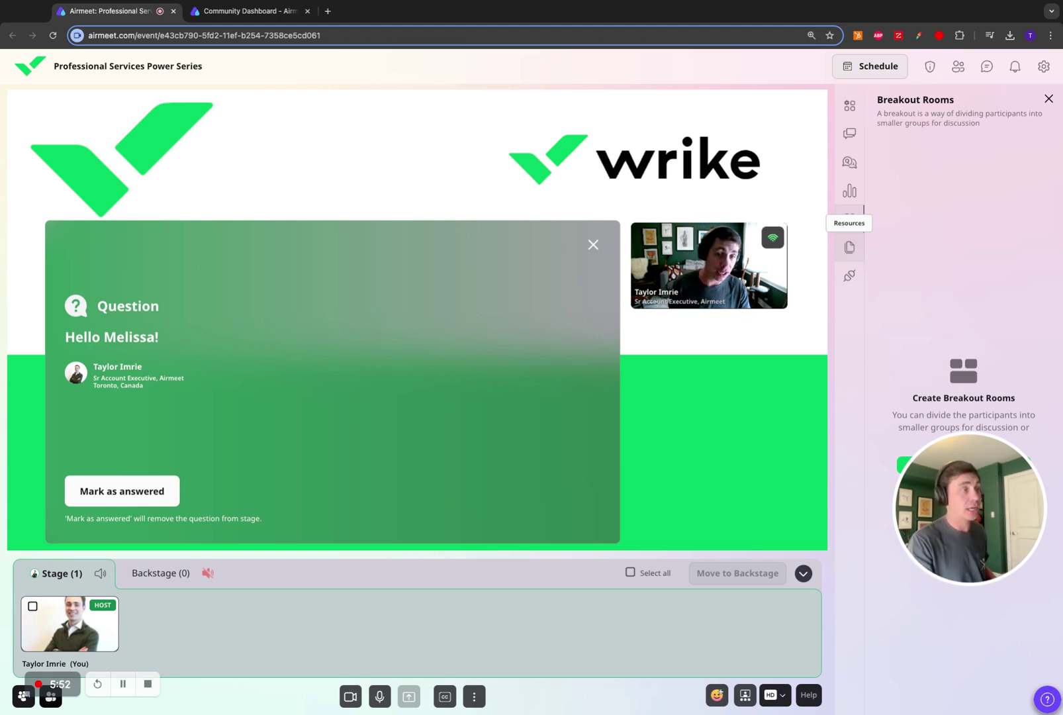
pyautogui.click(850, 246)
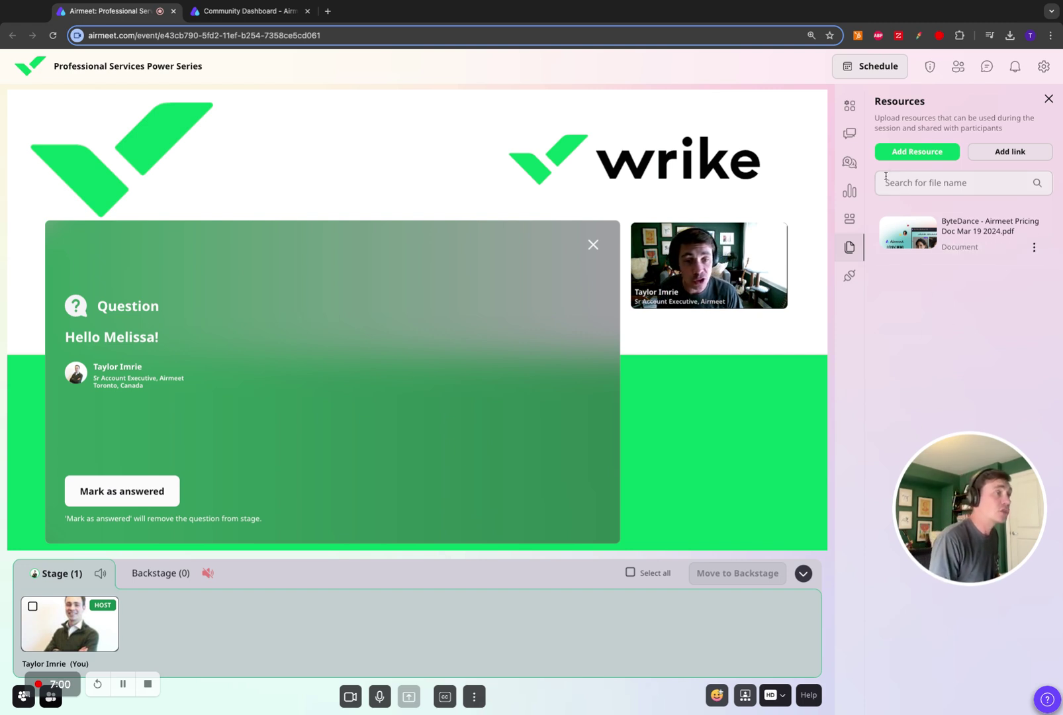
# Remove the question from the stage and show the "Book a Demo" call-to-action there instead.
pyautogui.click(857, 114)
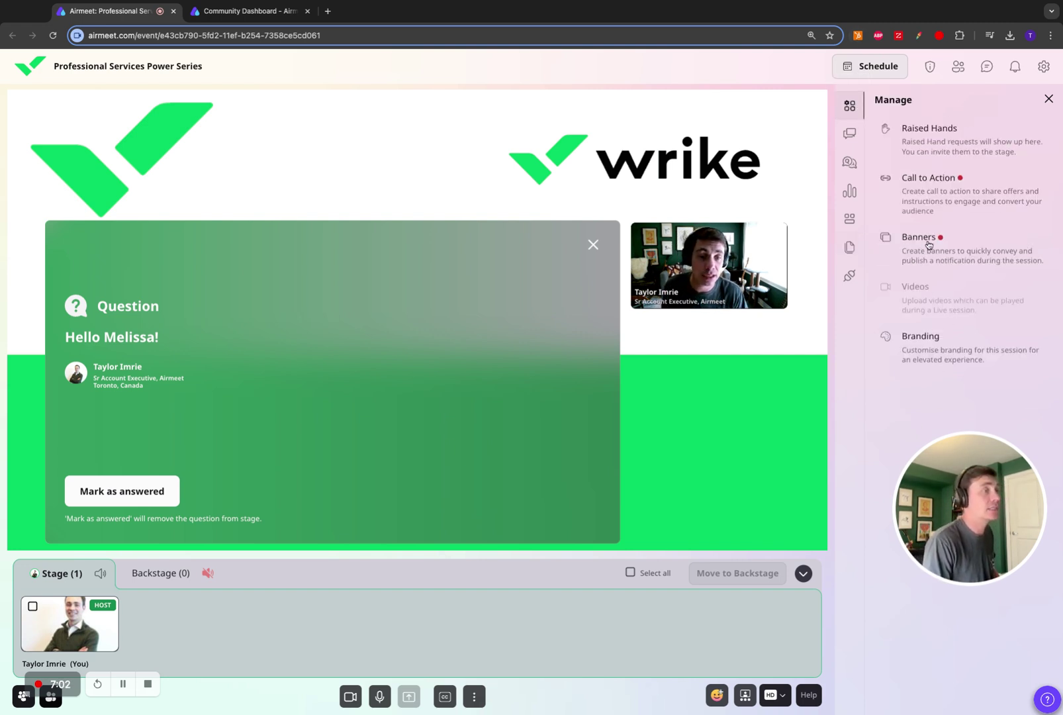
pyautogui.click(975, 206)
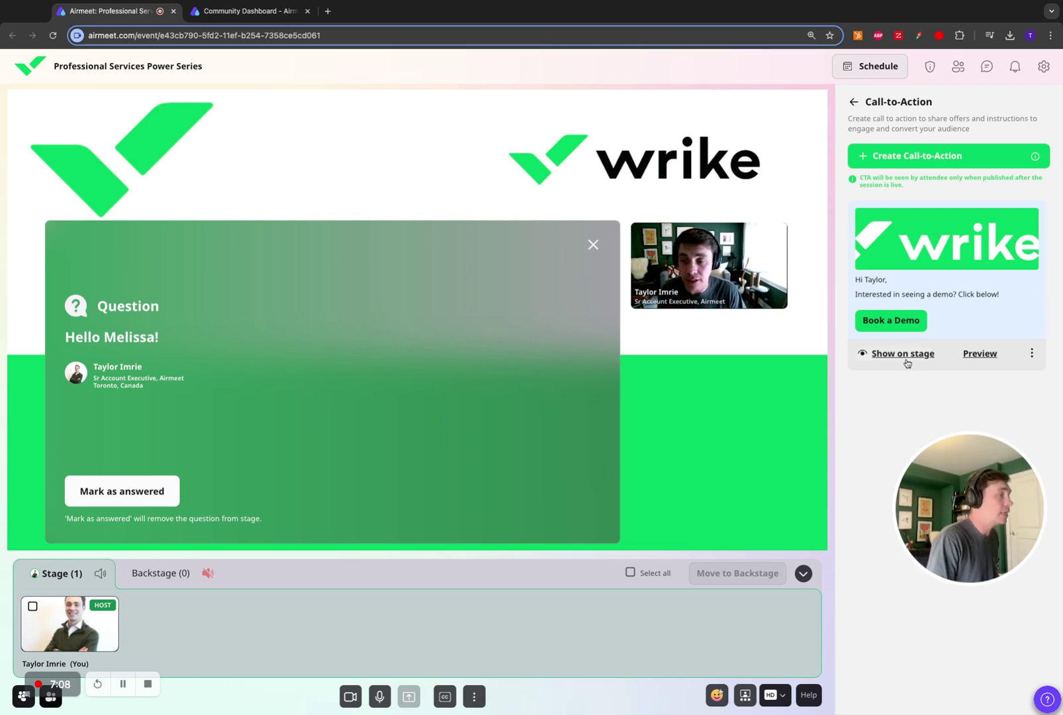
pyautogui.click(593, 245)
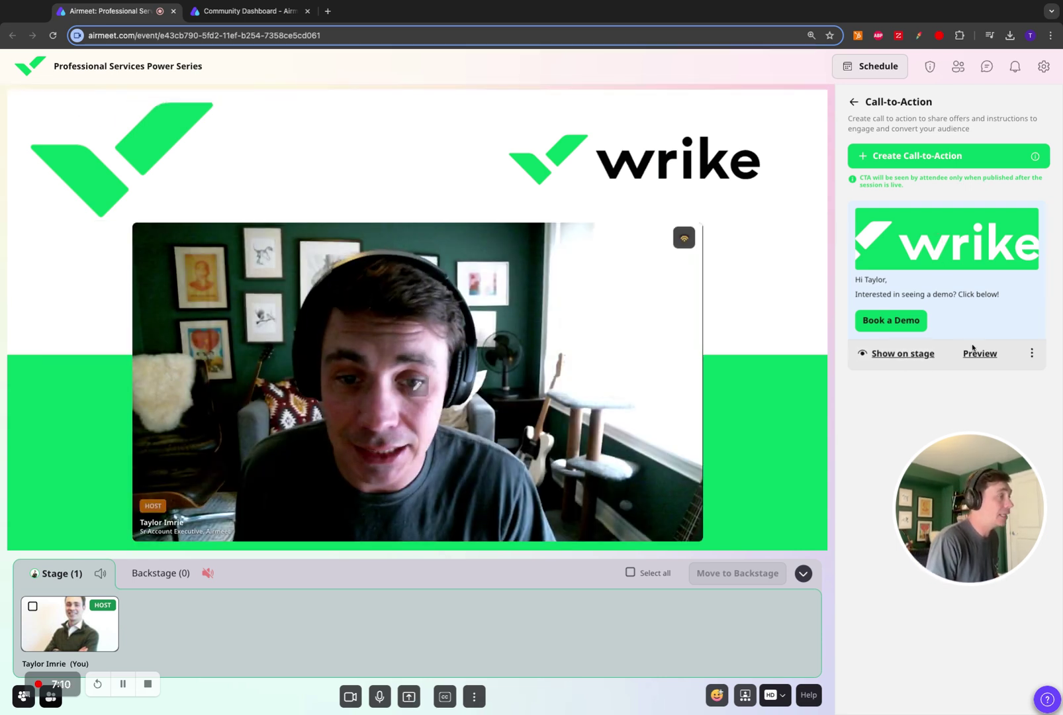
pyautogui.click(907, 354)
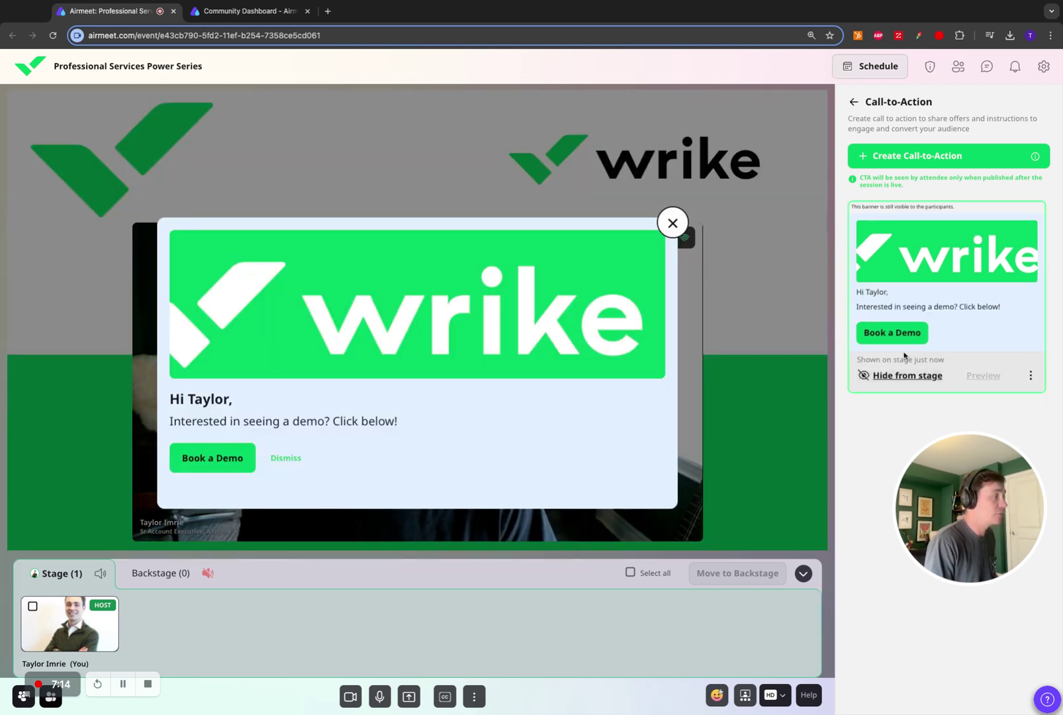
# Follow the call-to-action's Book a Demo link to Wrike's contact page, and return to the Airmeet session to close the pop-up.
pyautogui.moveTo(739, 371)
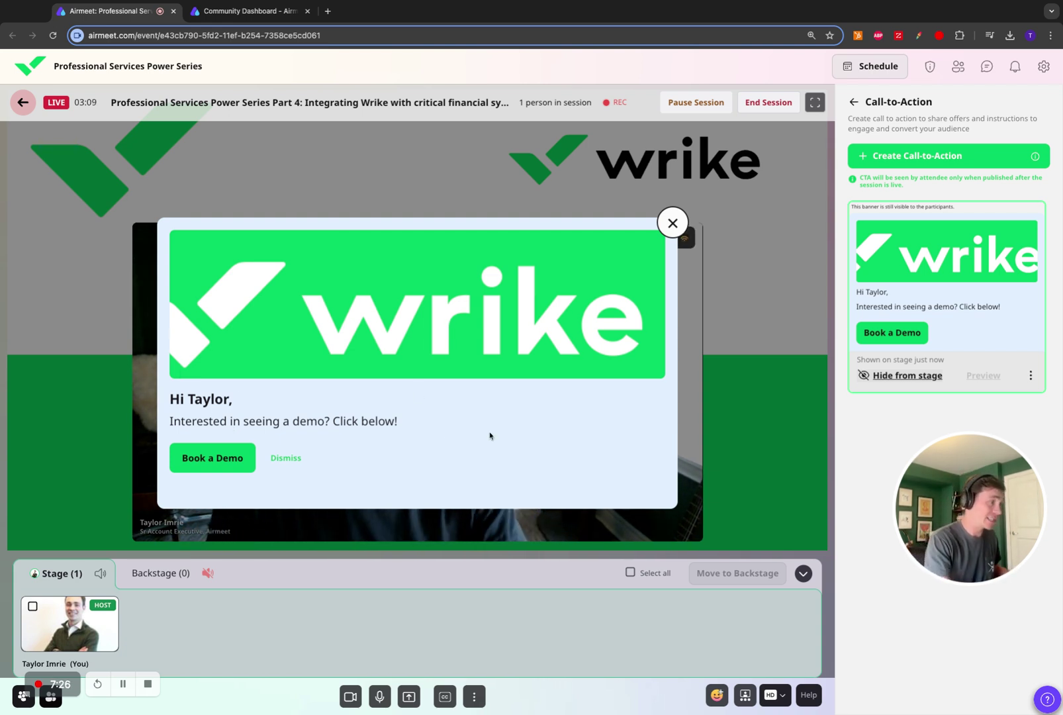
pyautogui.click(224, 465)
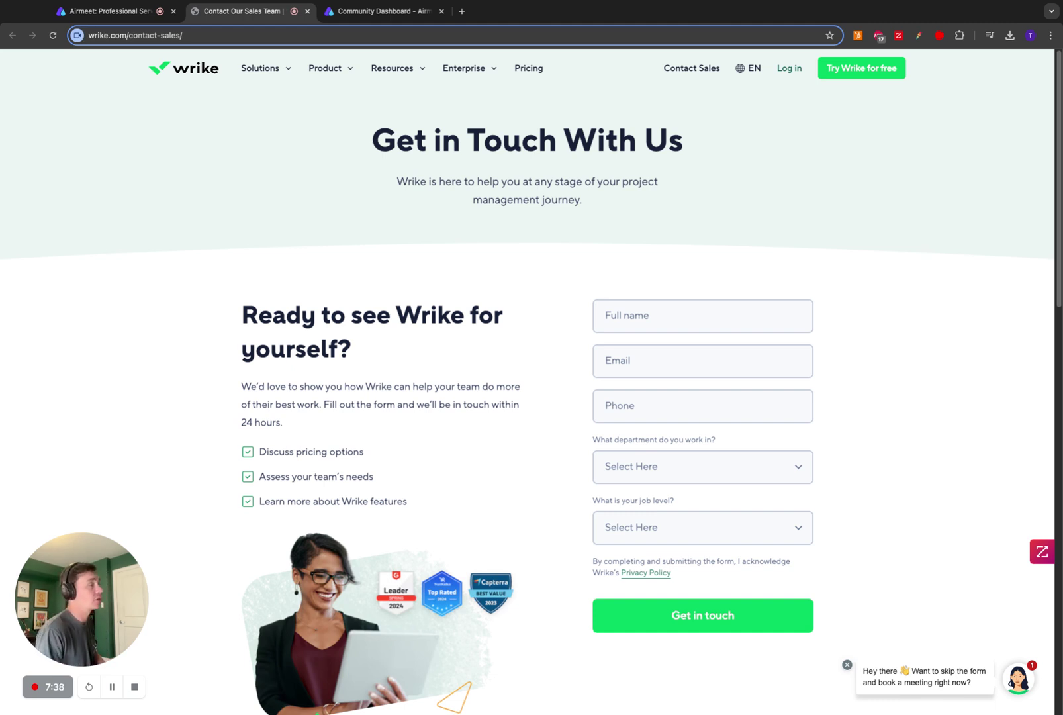
pyautogui.click(137, 13)
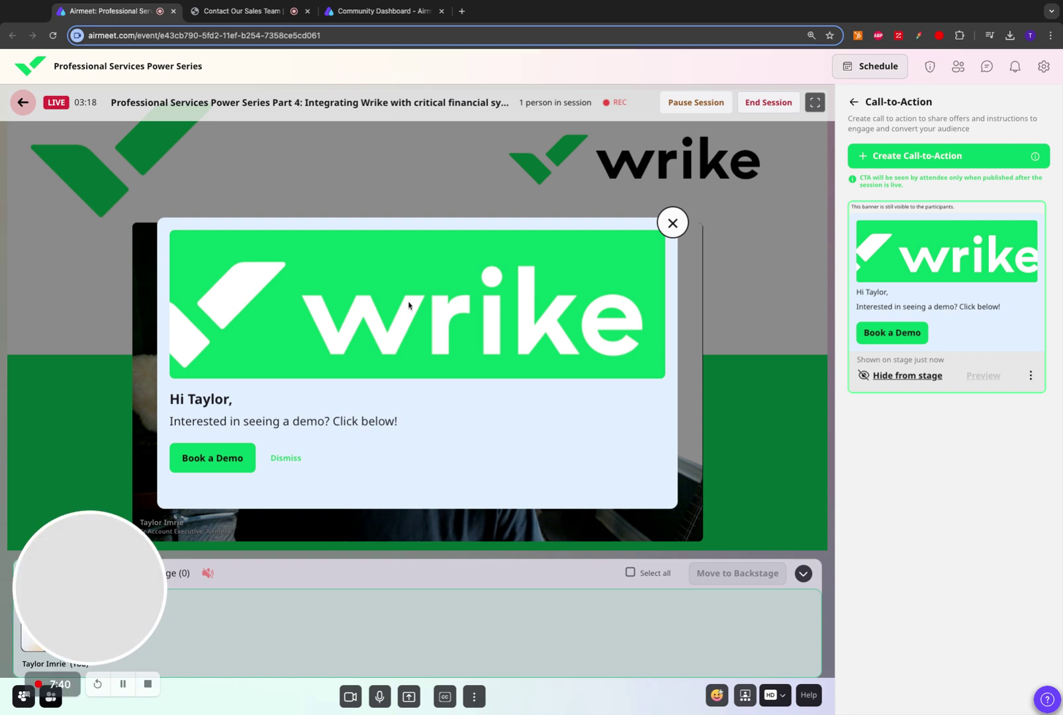
pyautogui.click(672, 224)
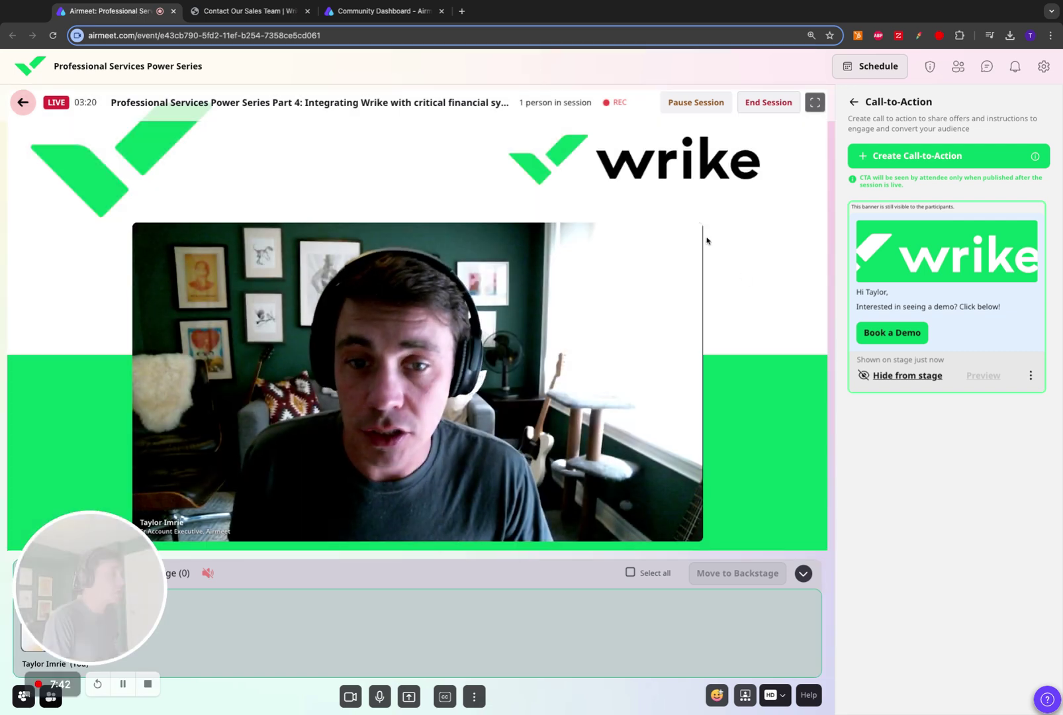
# View the user analytics of The PEO Edge event and open the listed attendee's AirProfile.
pyautogui.click(395, 13)
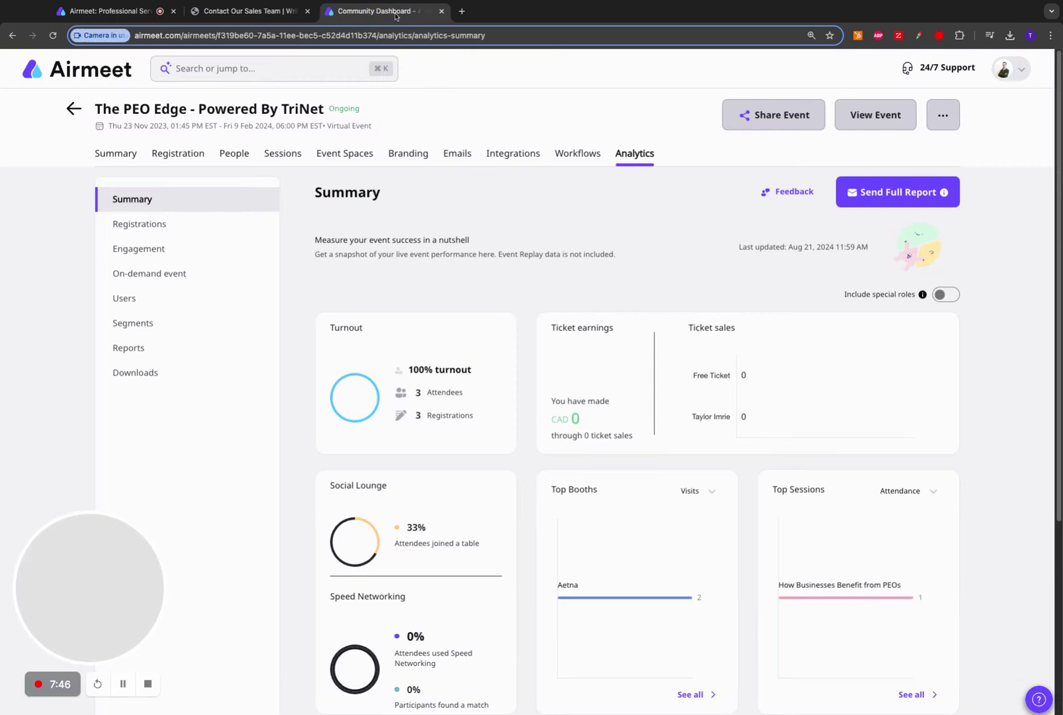
pyautogui.click(159, 297)
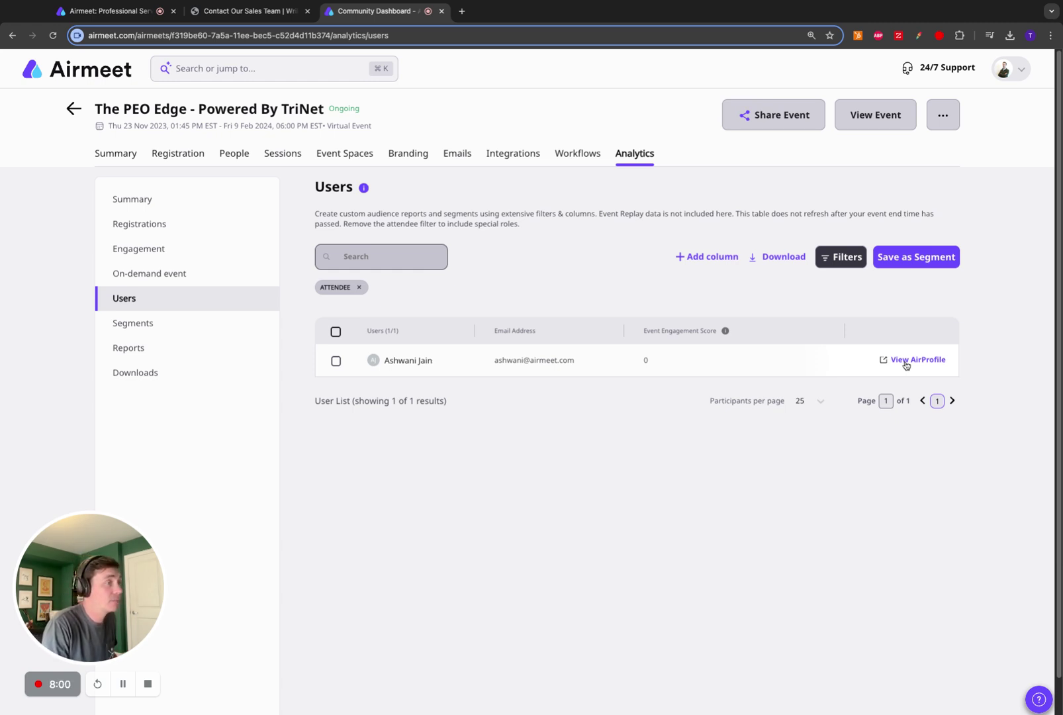
pyautogui.click(918, 359)
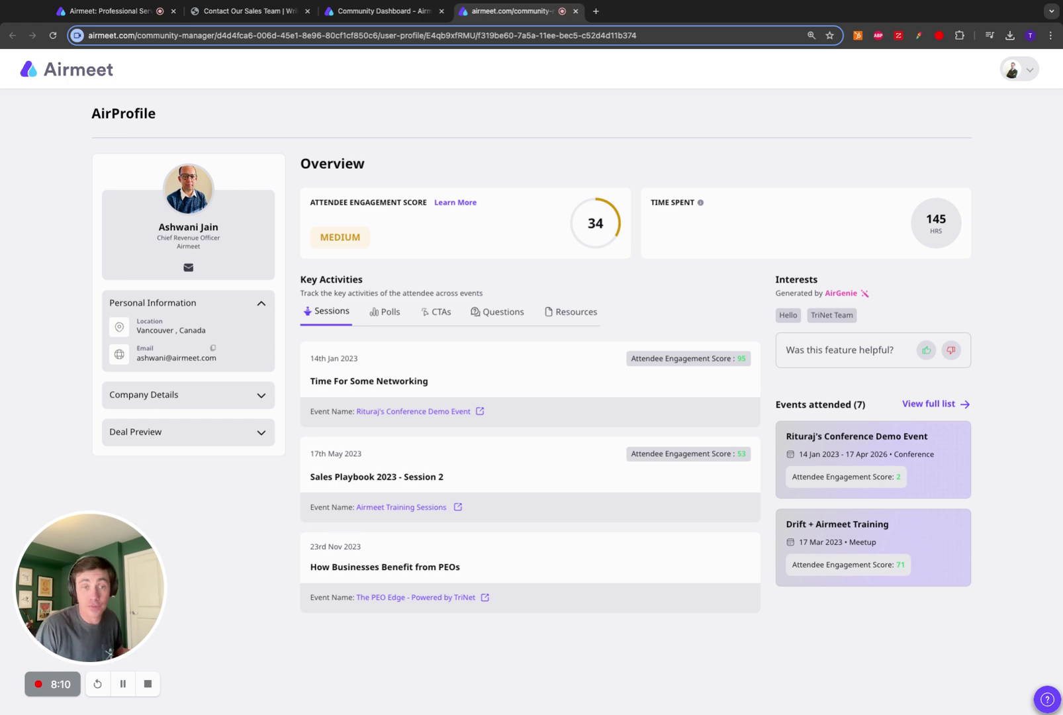
# Review the attendee's key activities for polls, CTAs, questions and resources.
pyautogui.click(399, 314)
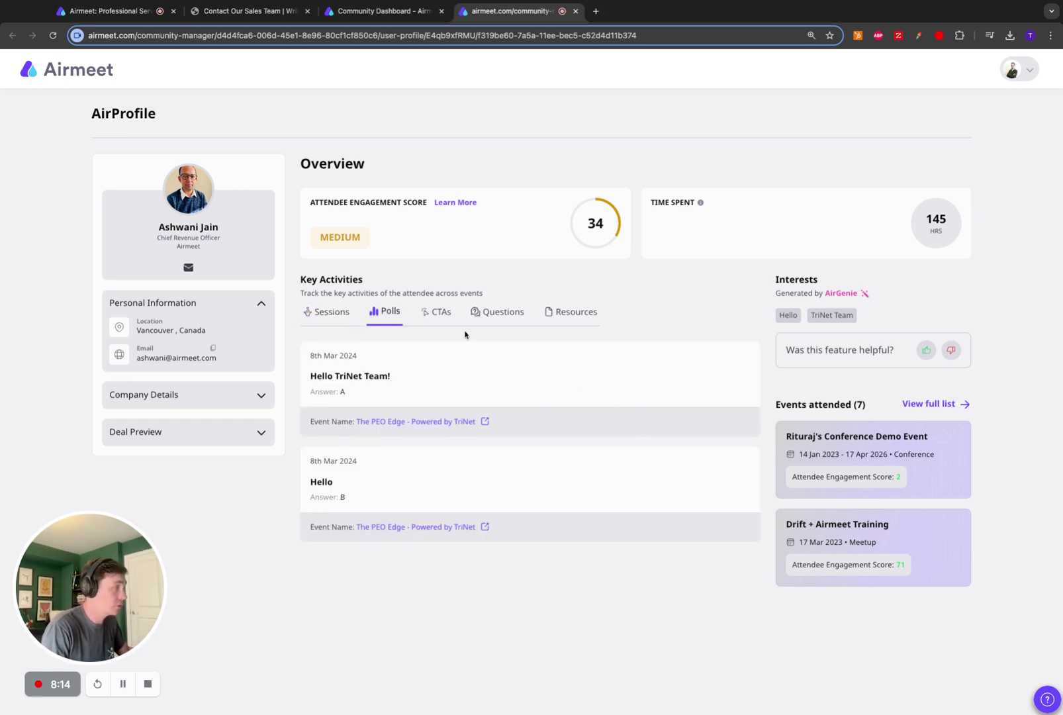
pyautogui.click(441, 312)
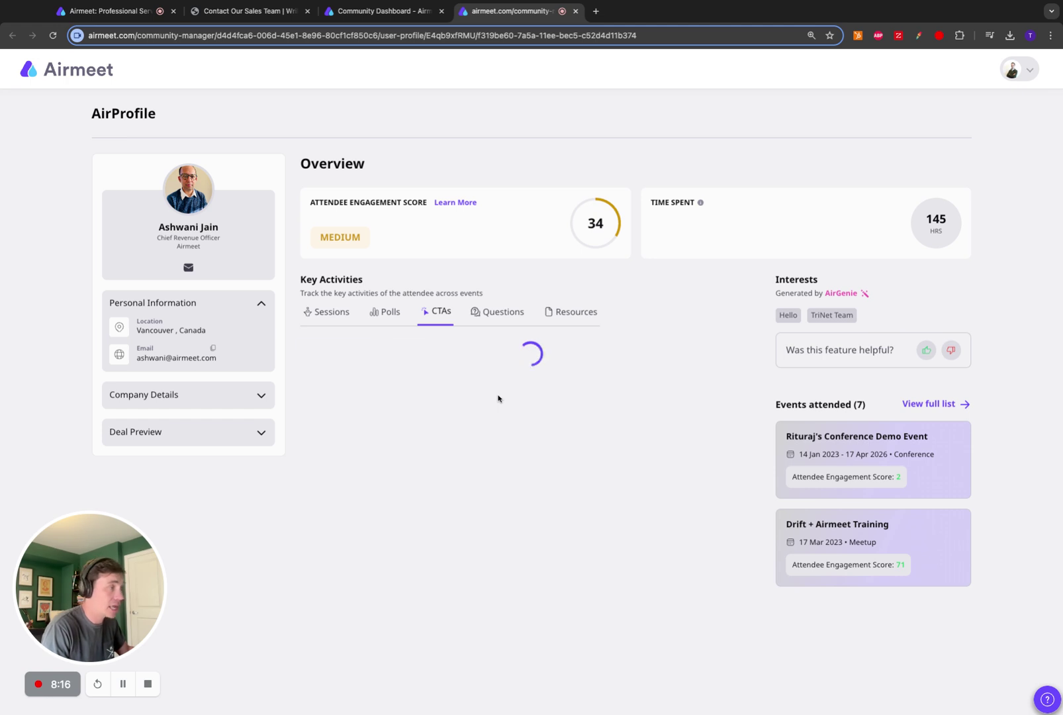
pyautogui.click(506, 318)
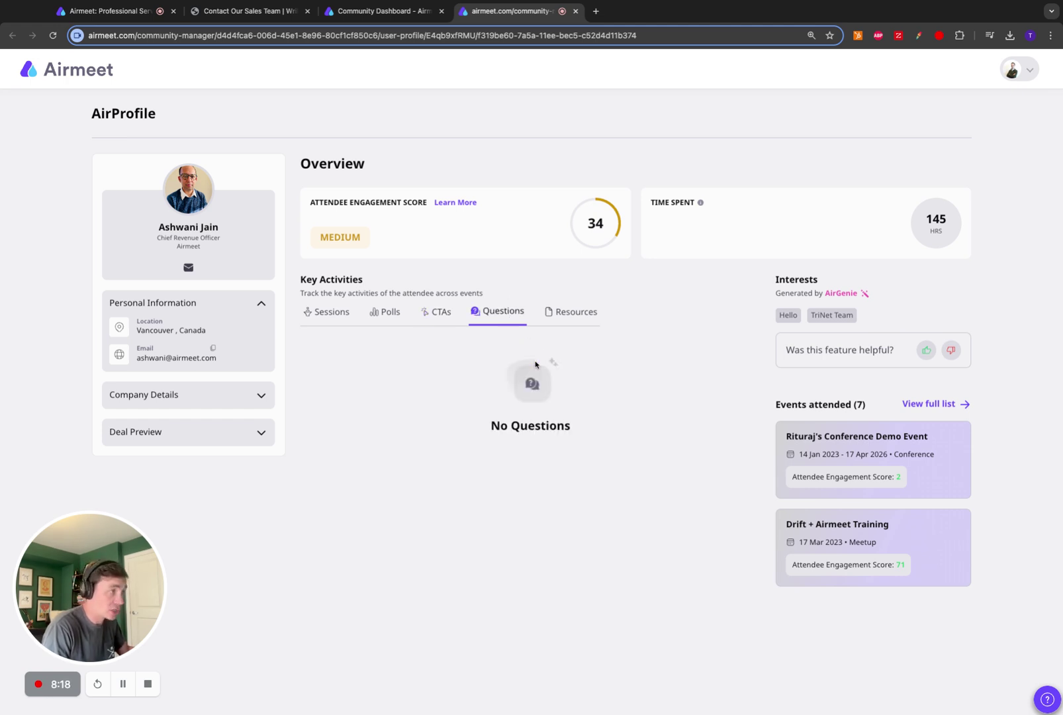
pyautogui.click(562, 318)
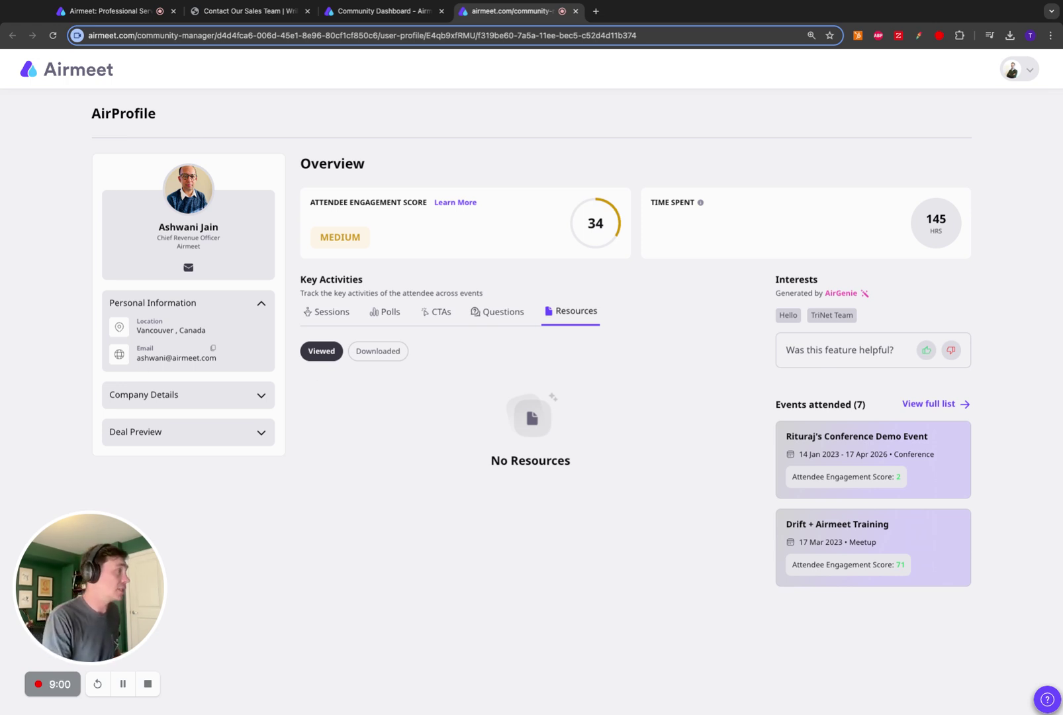
# Return to the Professional Services Power Series event and leave the live session.
pyautogui.click(122, 11)
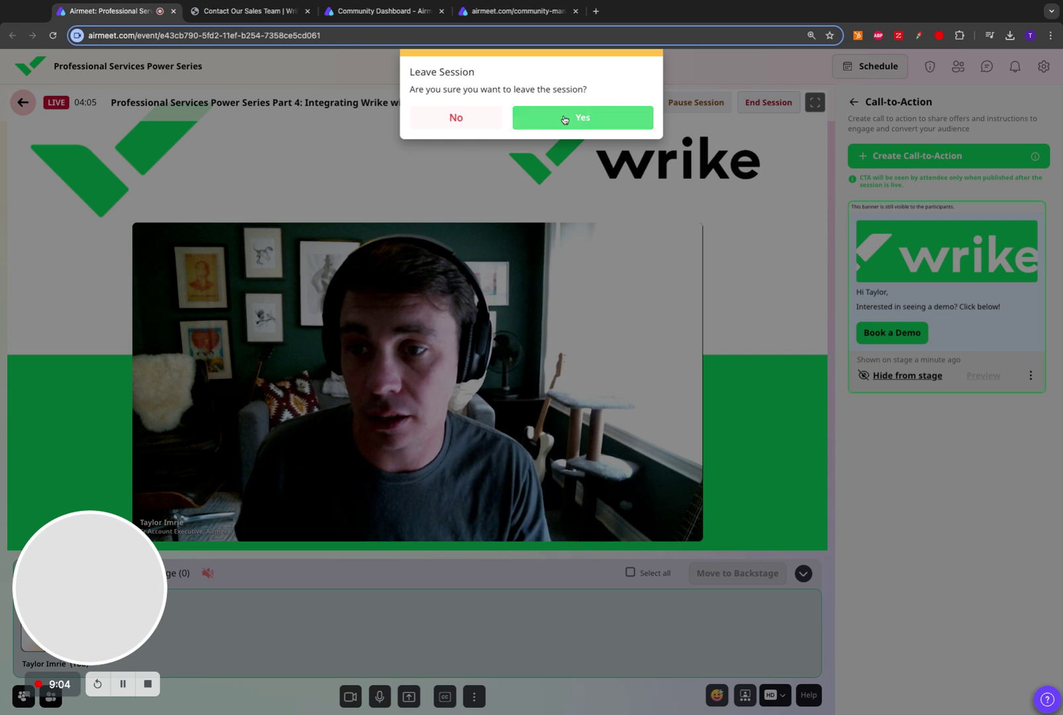
pyautogui.click(564, 119)
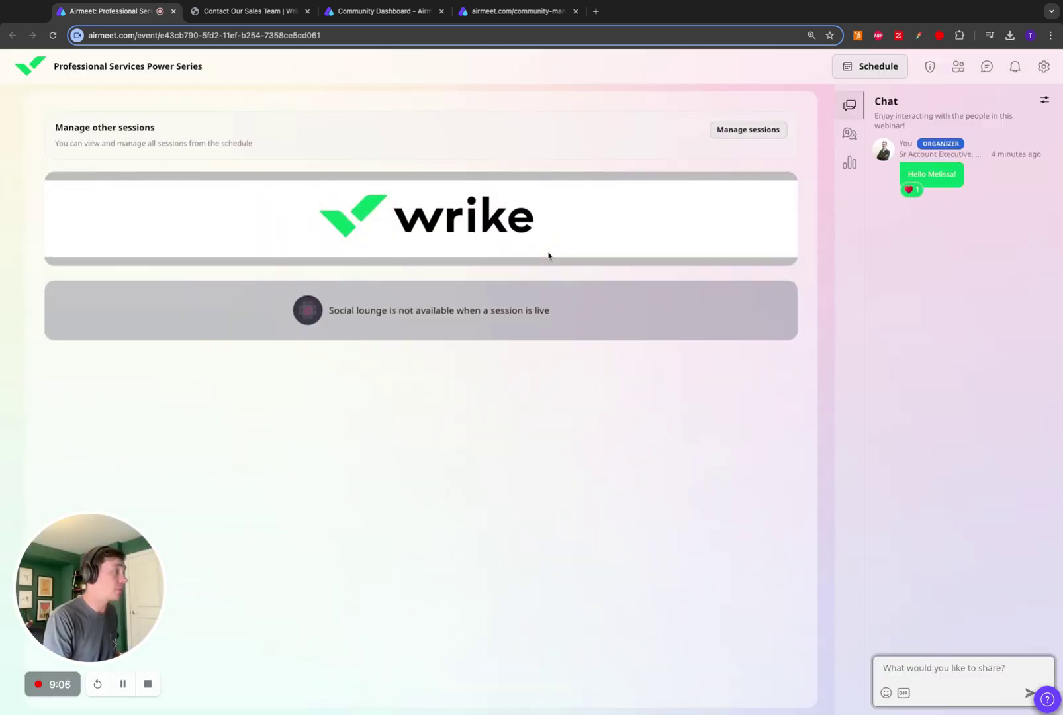